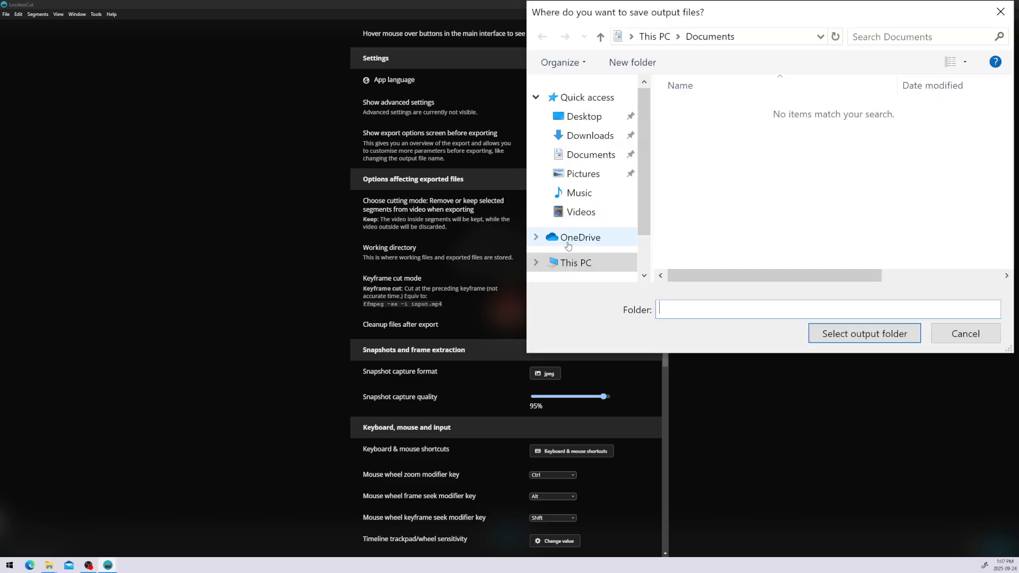
# - Create a folder named LosslessCut in Videos, select it as the custom working directory and close the settings
pyautogui.click(581, 212)
pyautogui.click(718, 206)
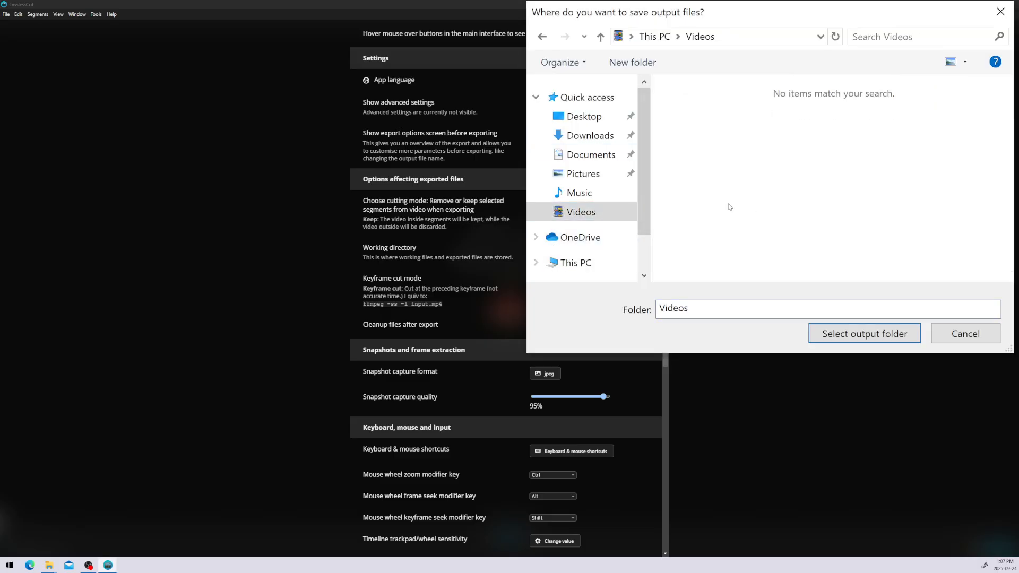
pyautogui.hotkey('ctrl', 'shift', 'n')
pyautogui.write('Lossless')
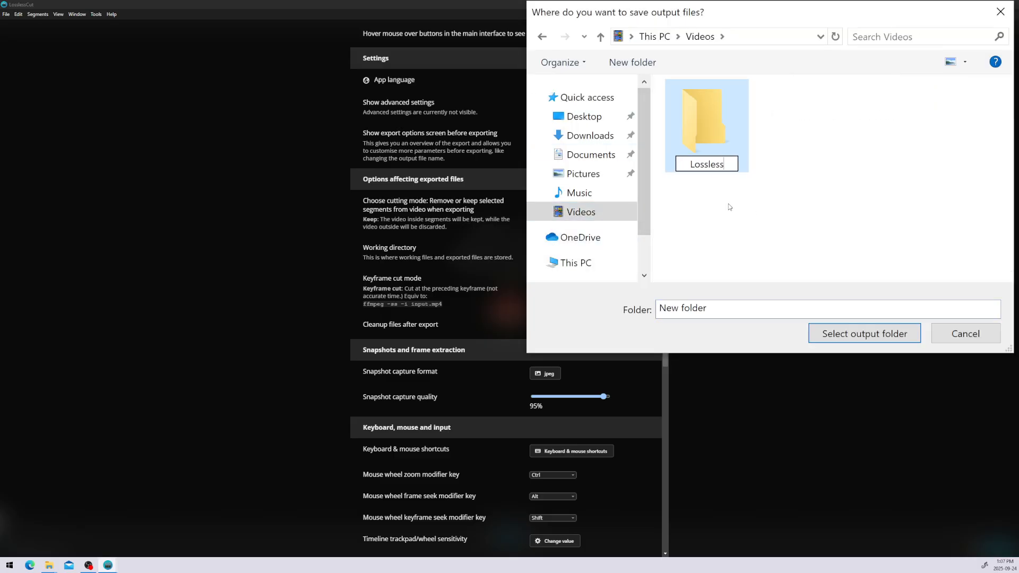
pyautogui.write('Cut')
pyautogui.press('Return')
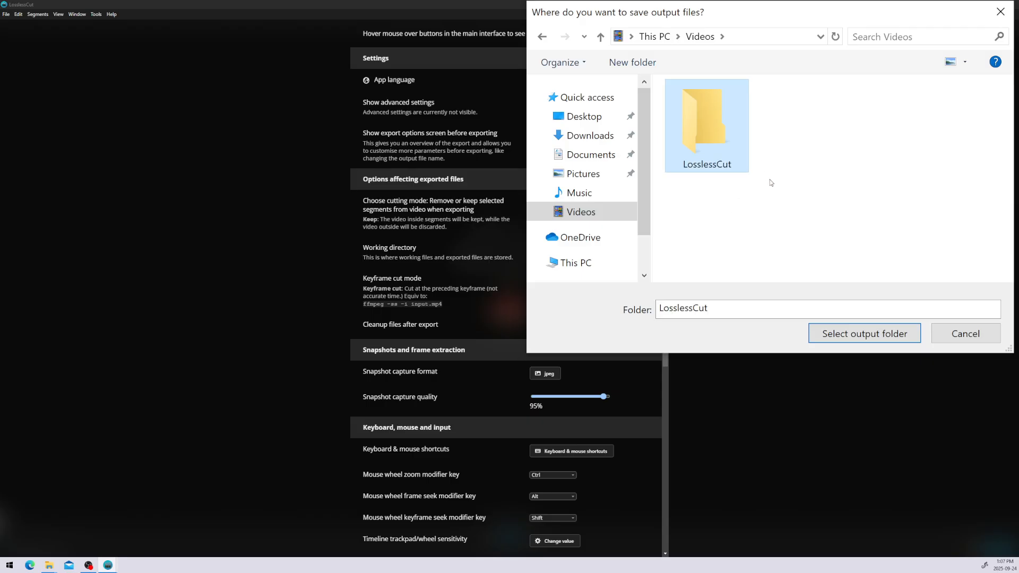
pyautogui.click(854, 338)
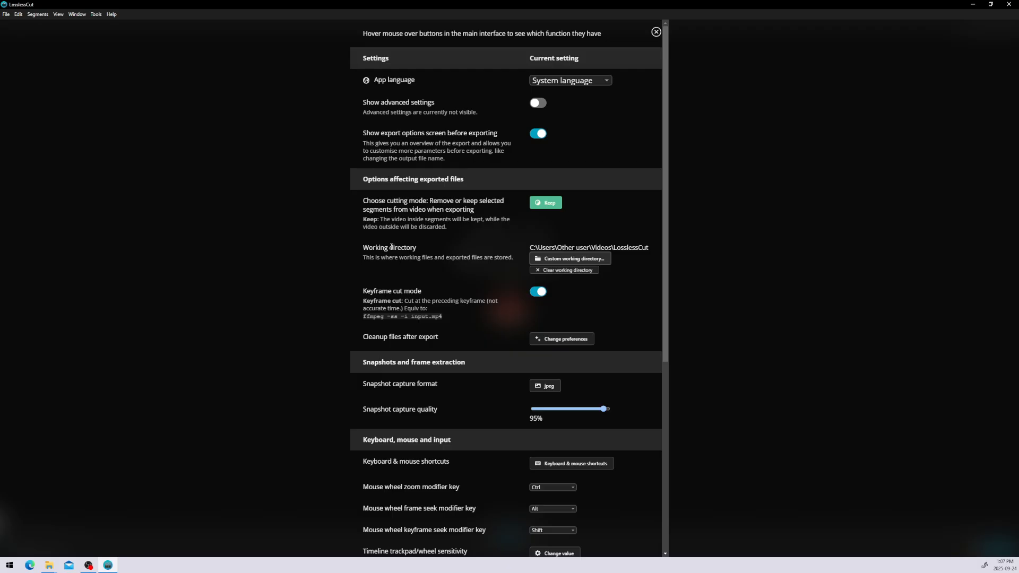
pyautogui.click(656, 33)
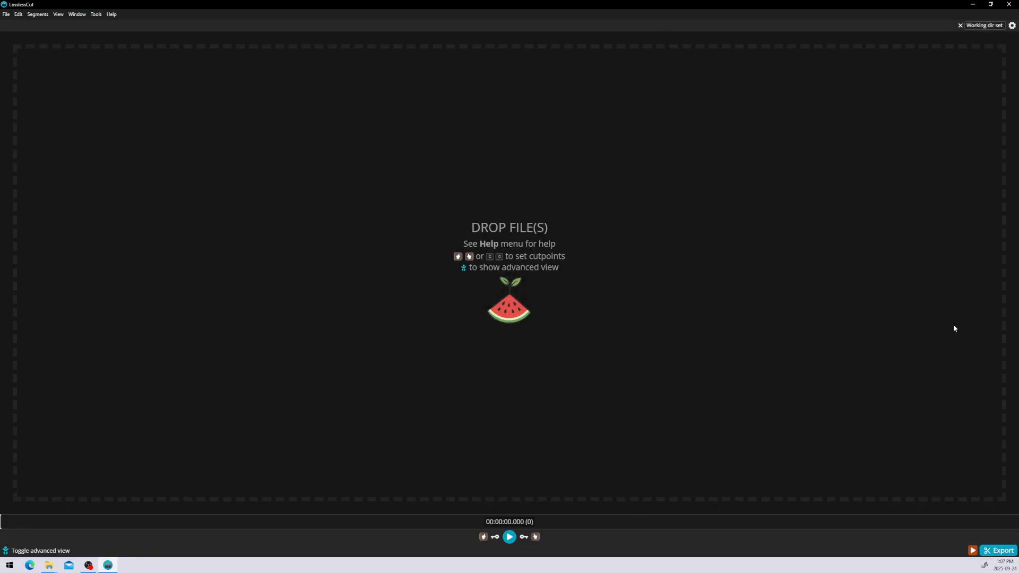
pyautogui.hotkey('alt', 'Tab')
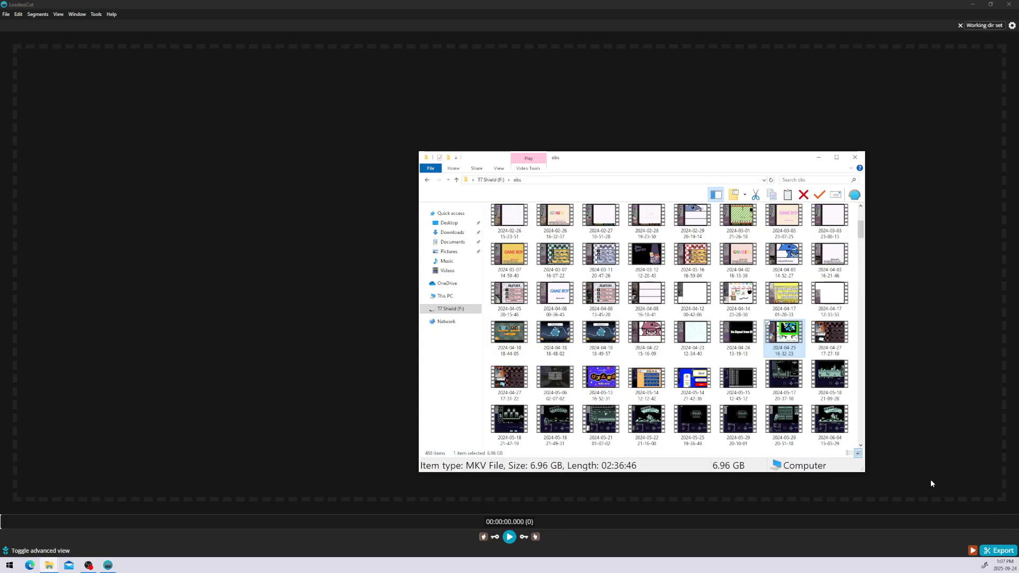
pyautogui.moveTo(785, 347); pyautogui.dragTo(898, 215)
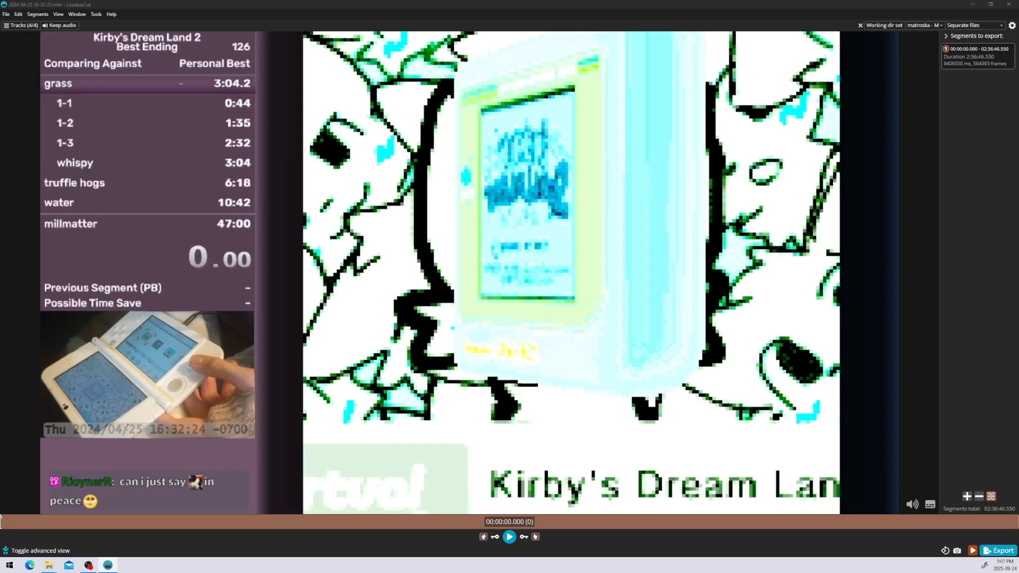
pyautogui.hotkey('alt', 'Tab')
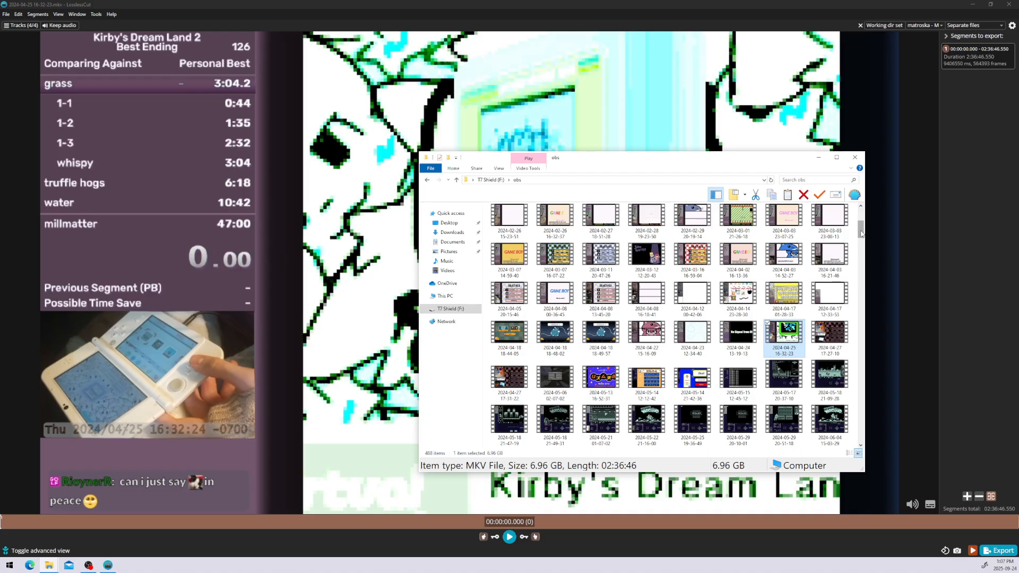
pyautogui.click(818, 157)
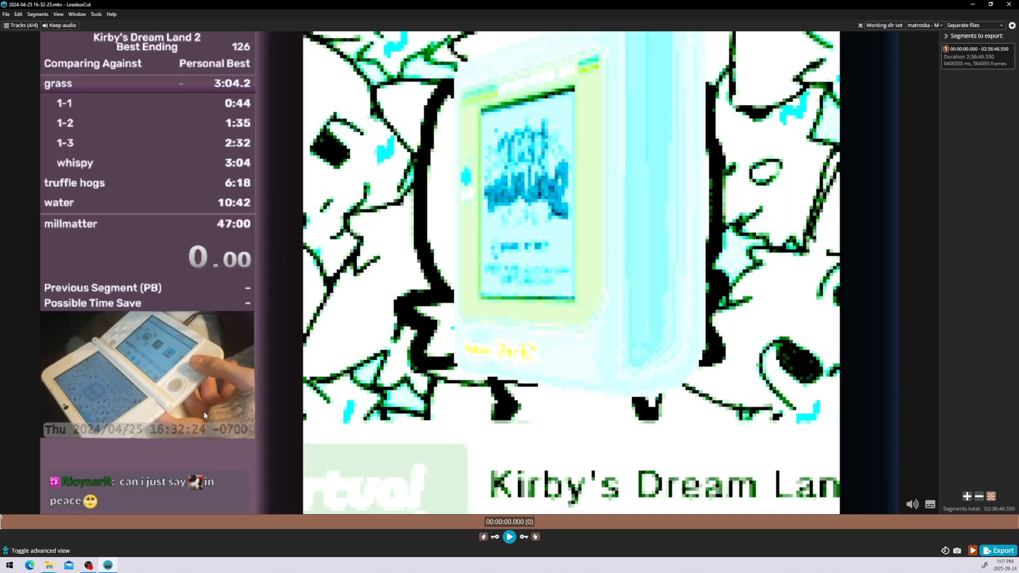
# - Move the playhead through the recording to the end of the 49:23 attempt, at about 01:46:29
pyautogui.click(875, 522)
pyautogui.click(879, 524)
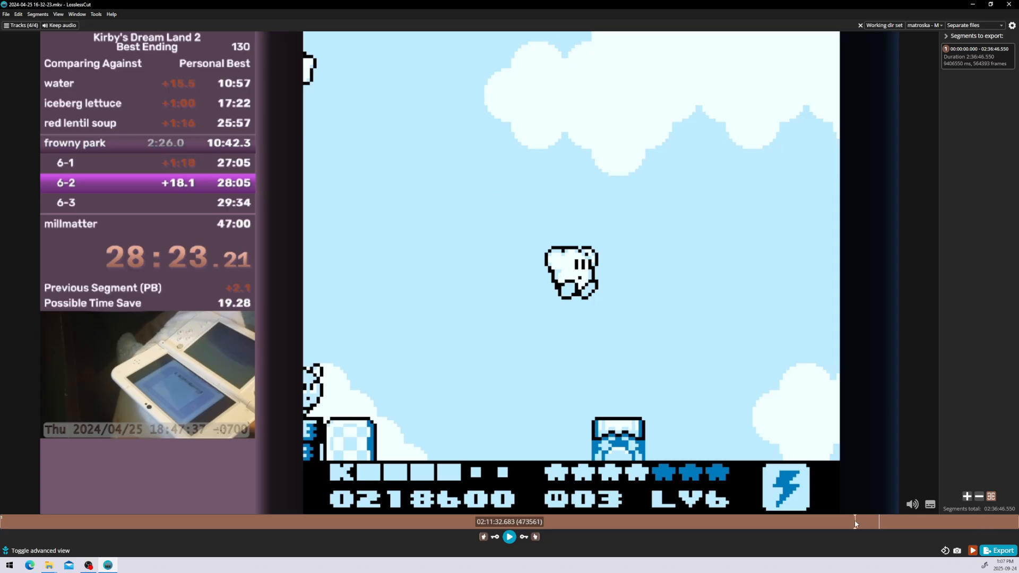
pyautogui.click(820, 522)
pyautogui.moveTo(821, 523); pyautogui.dragTo(692, 524)
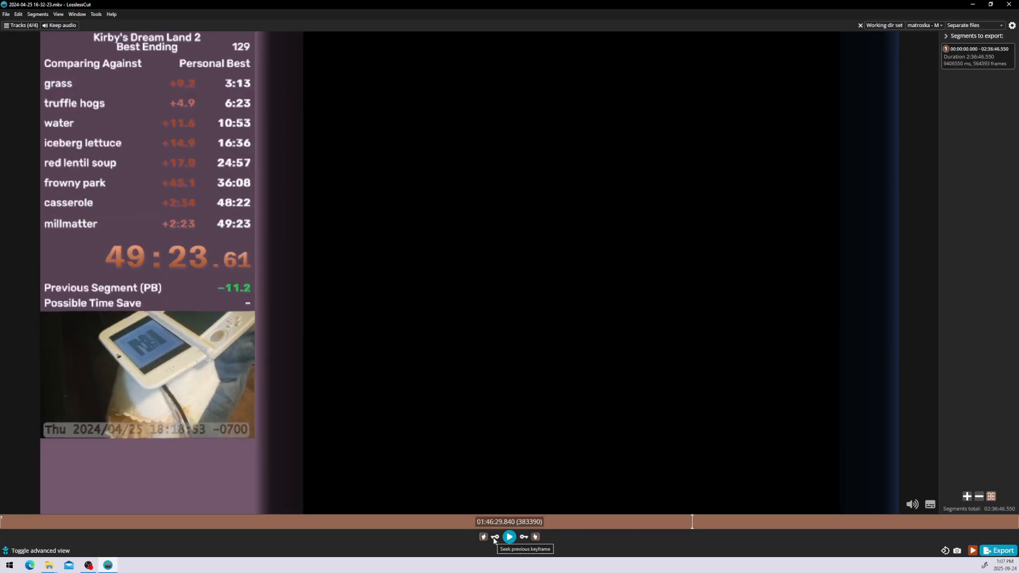
# - Seek by keyframes to 01:46:42.000, before the next run begins, and set the segment's start there
pyautogui.click(522, 537)
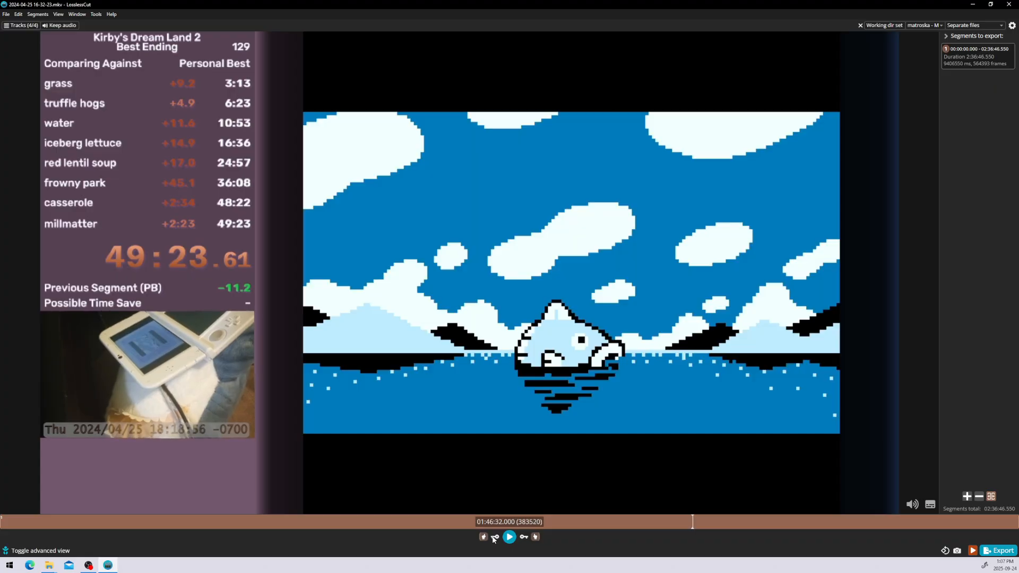
pyautogui.click(495, 537)
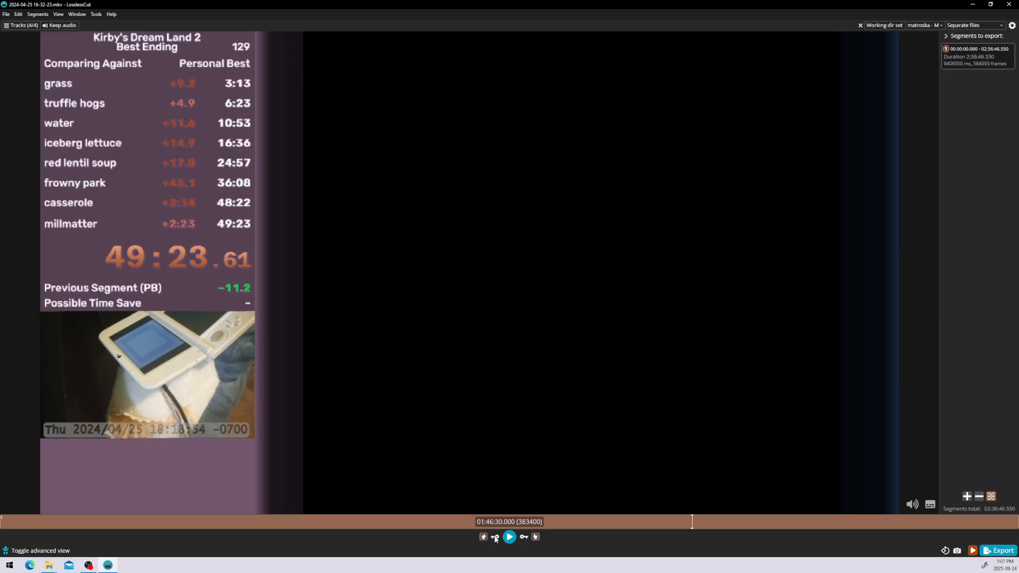
pyautogui.click(495, 538)
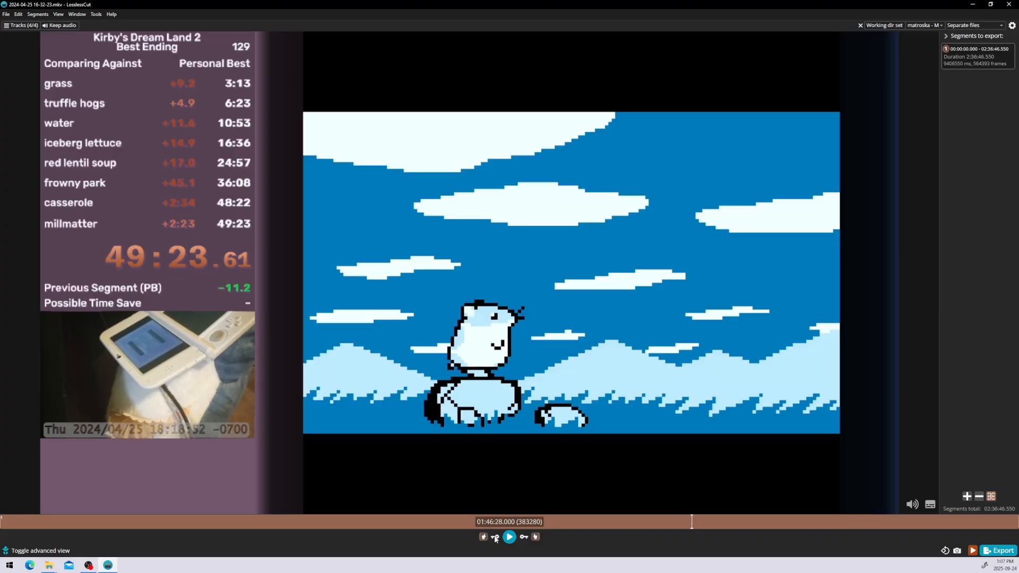
pyautogui.click(524, 538)
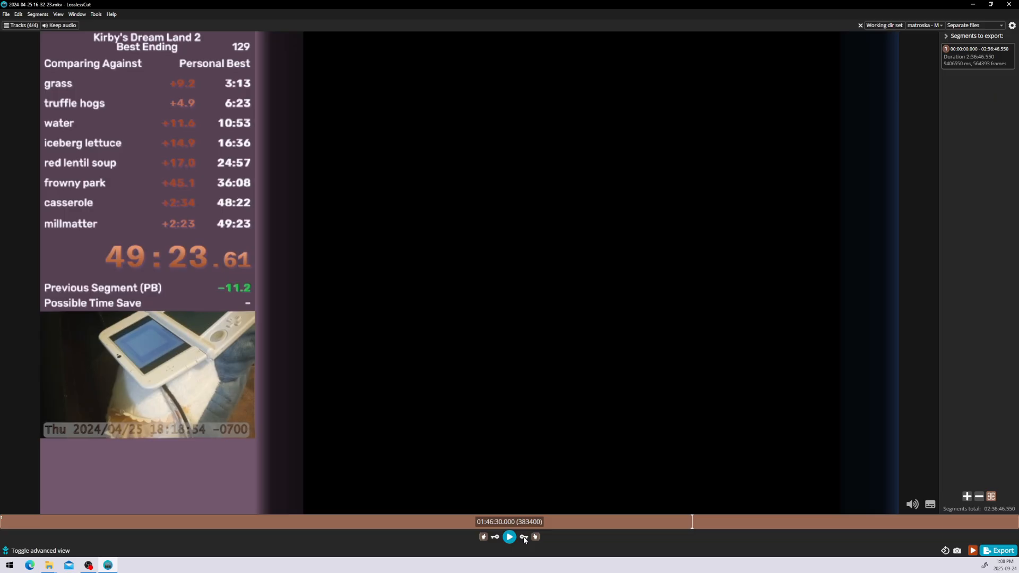
pyautogui.click(495, 538)
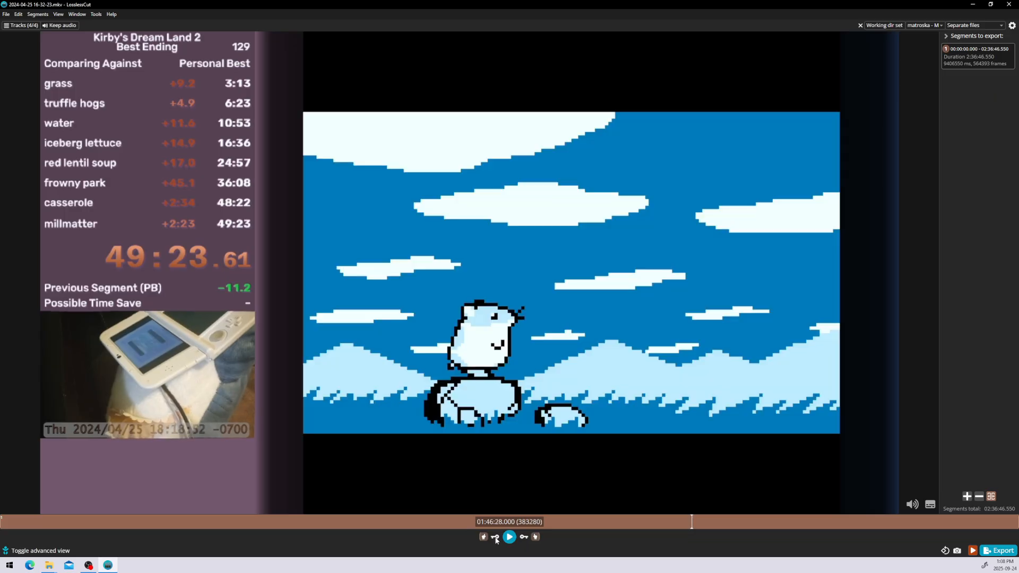
pyautogui.click(524, 537)
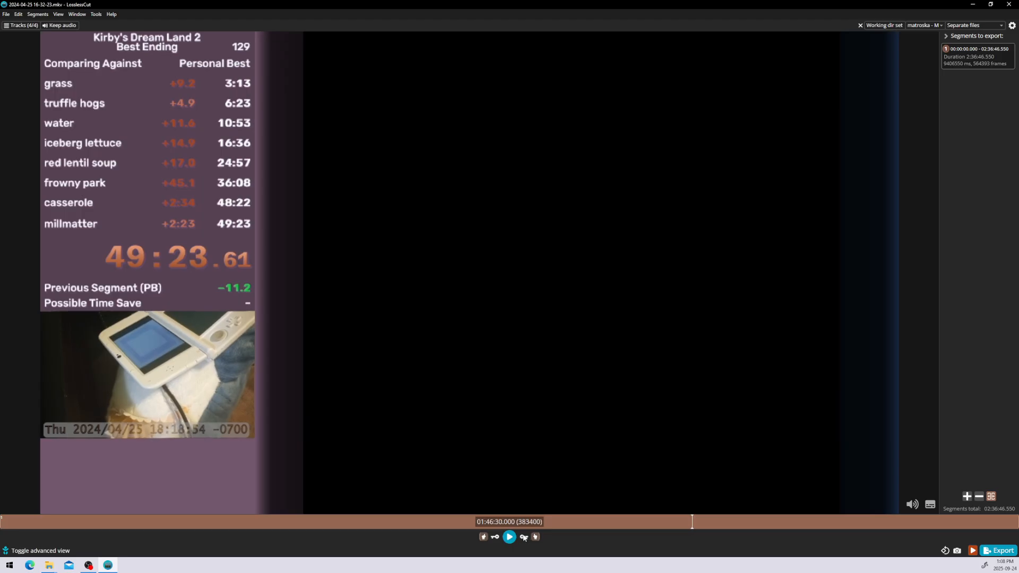
pyautogui.click(524, 537)
pyautogui.click(524, 538)
pyautogui.click(524, 538)
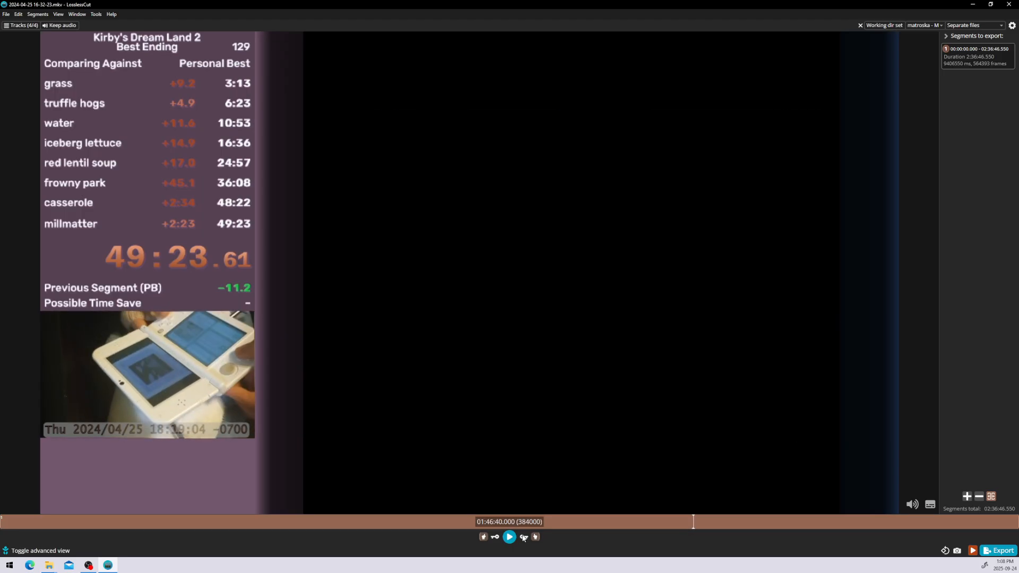
pyautogui.click(524, 538)
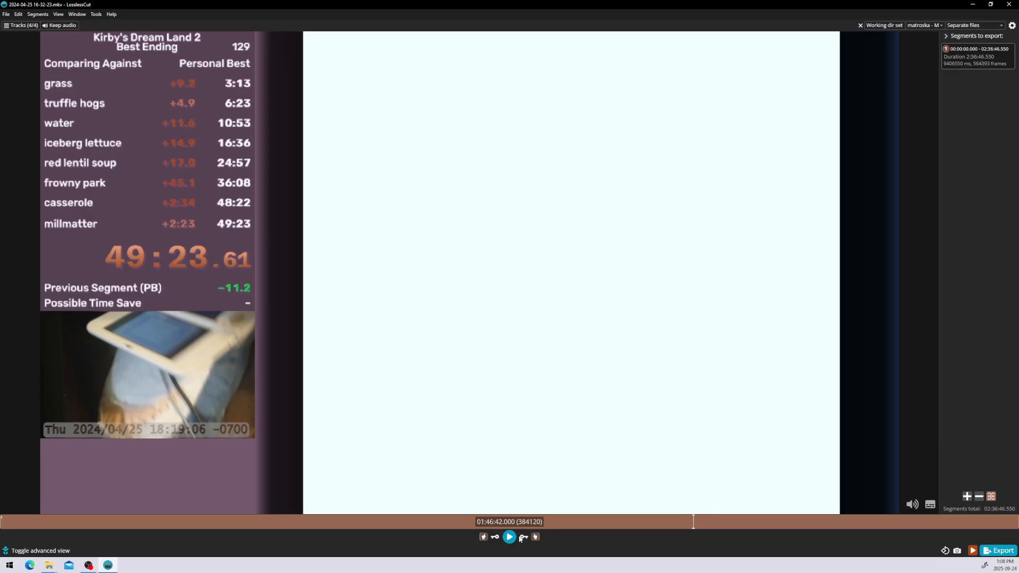
pyautogui.click(484, 538)
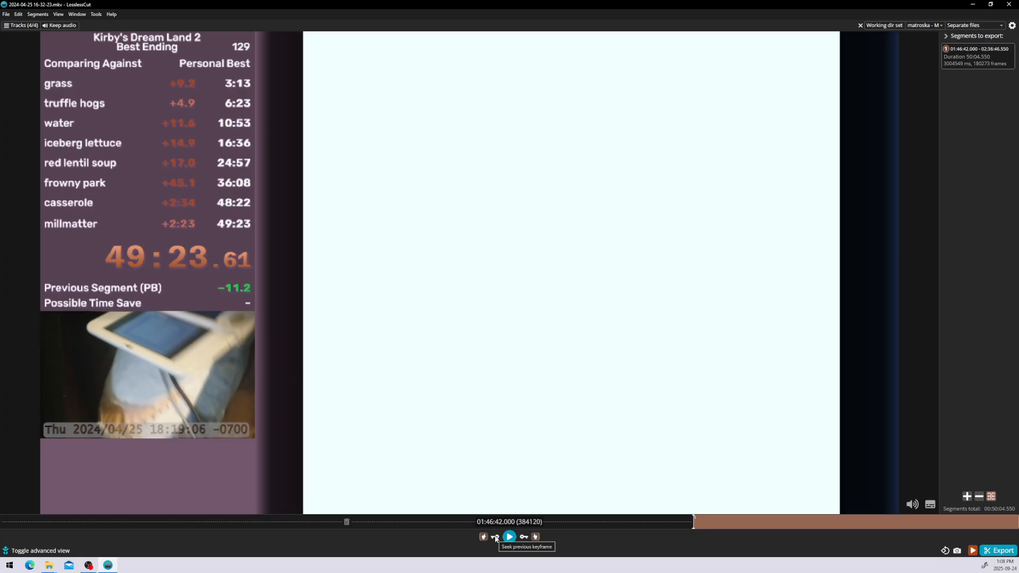
# - Preview the video briefly around the segment's start point and pause playback
pyautogui.click(496, 538)
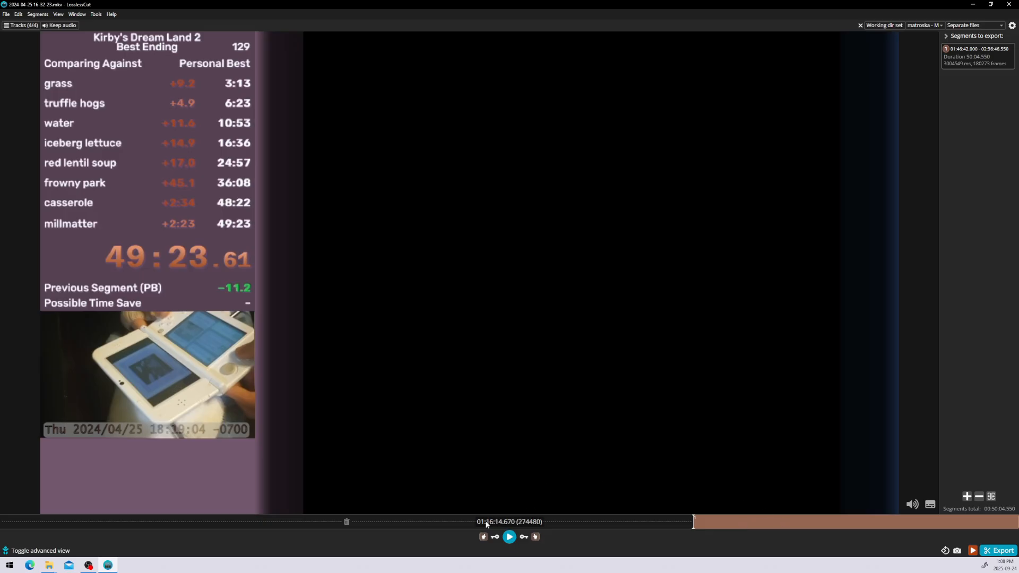
pyautogui.click(514, 542)
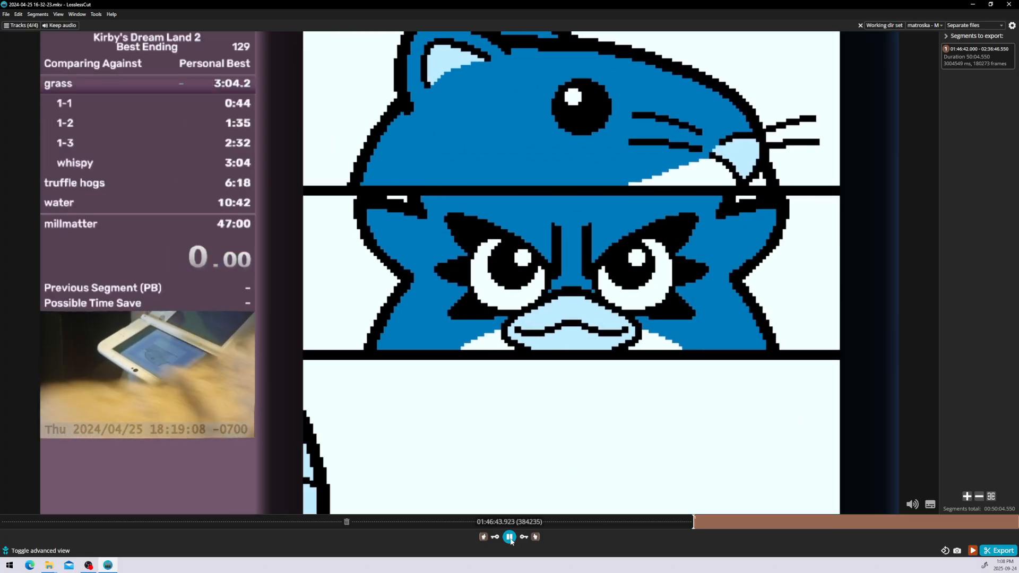
pyautogui.press('space')
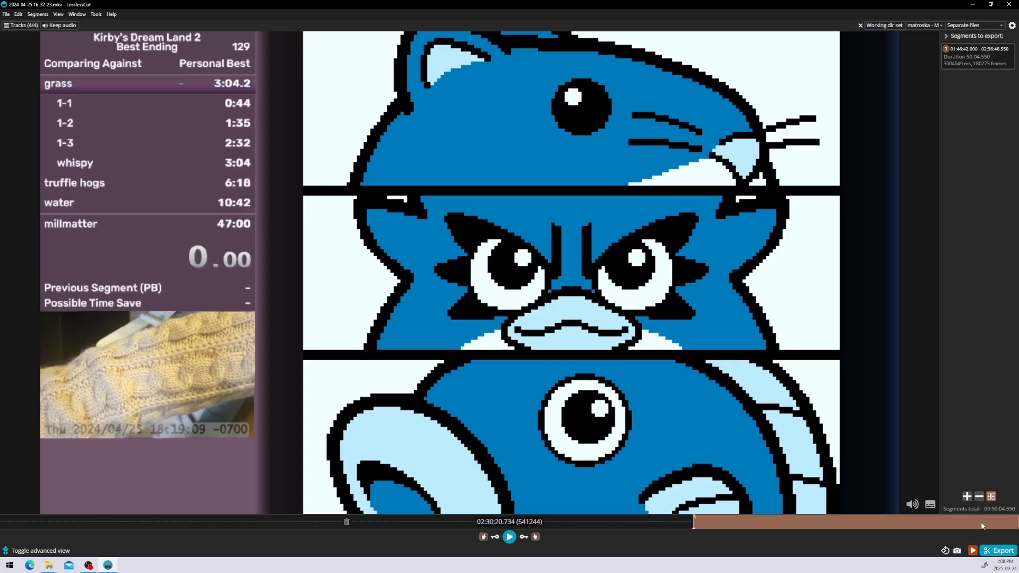
# - Seek to the THE END screen near the recording's end and set the segment's end at 02:35:56.000
pyautogui.click(1013, 525)
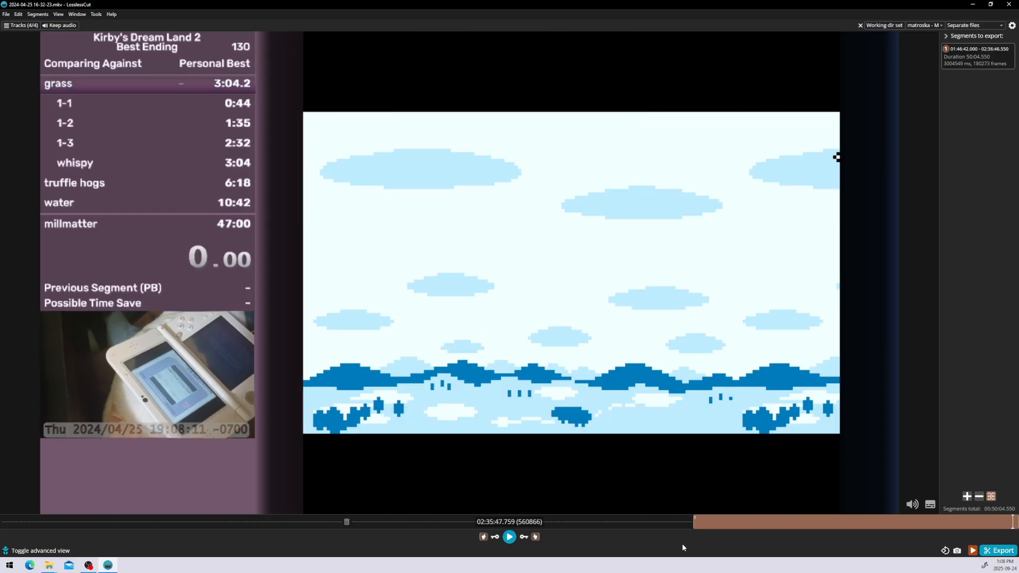
pyautogui.click(524, 537)
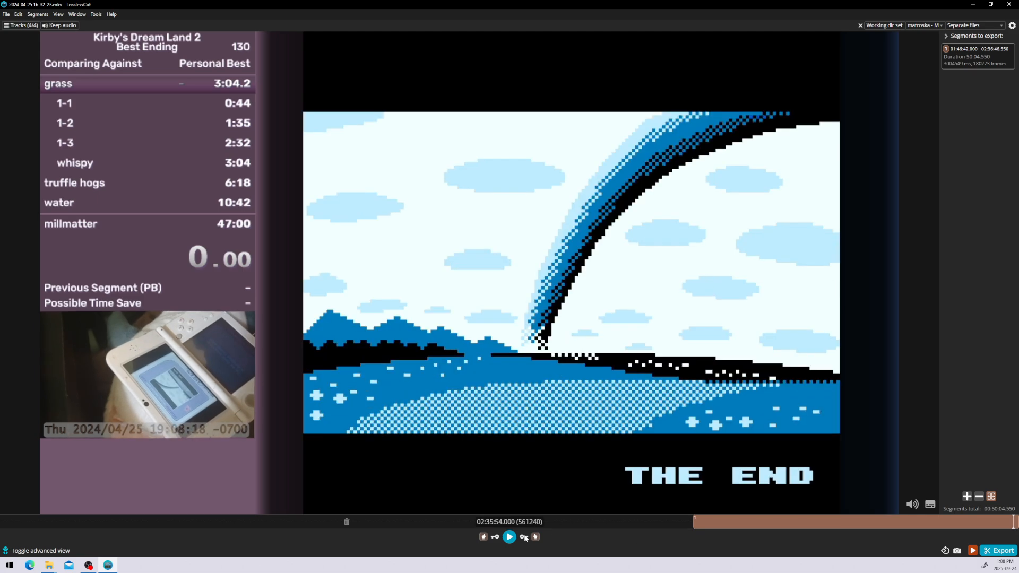
pyautogui.click(525, 537)
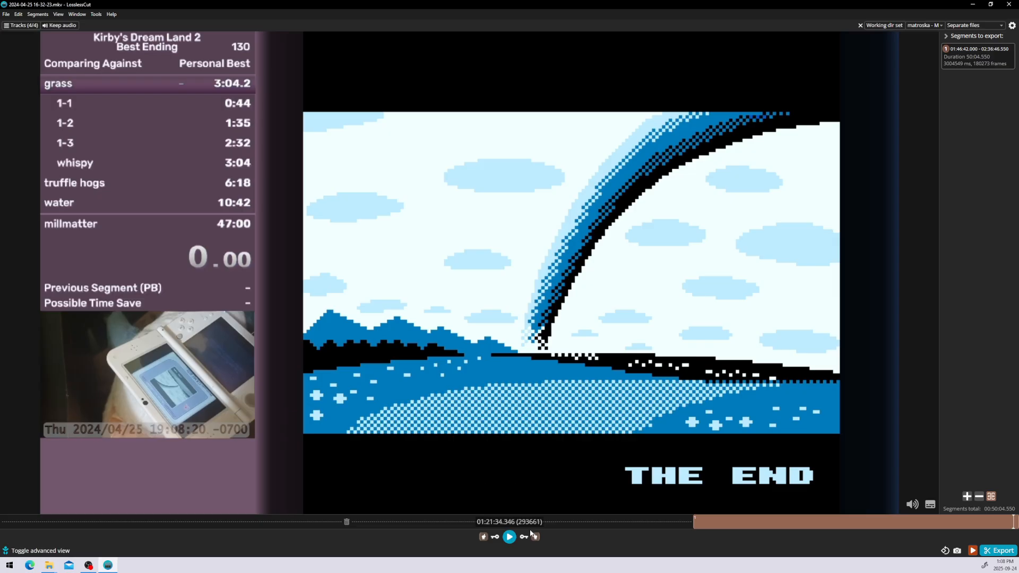
pyautogui.click(535, 537)
pyautogui.click(495, 537)
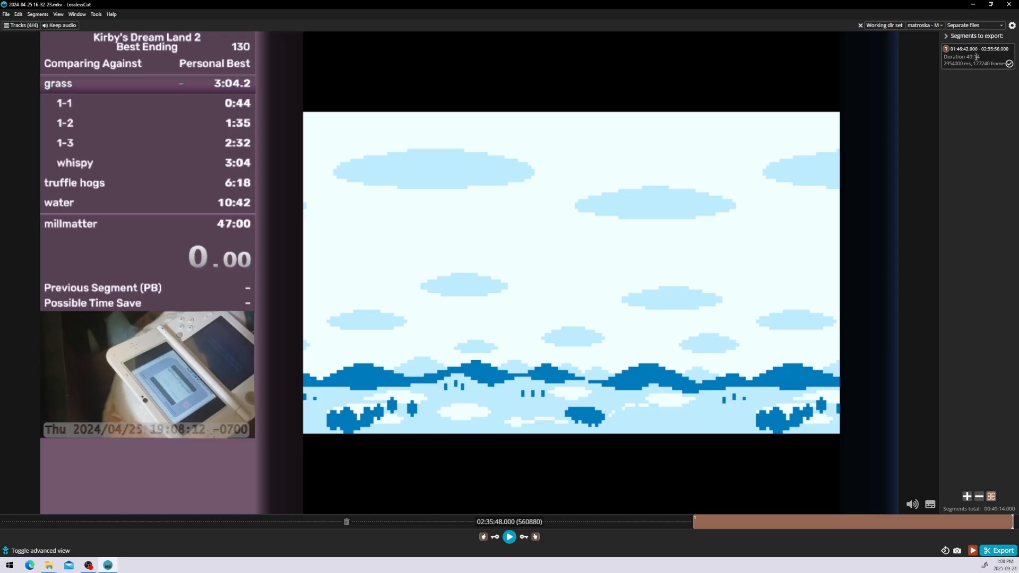
# - Position the playhead at 01:46:49.933, just before the run timer starts, and add a second segment from there
pyautogui.click(699, 523)
pyautogui.moveTo(701, 524); pyautogui.dragTo(696, 527)
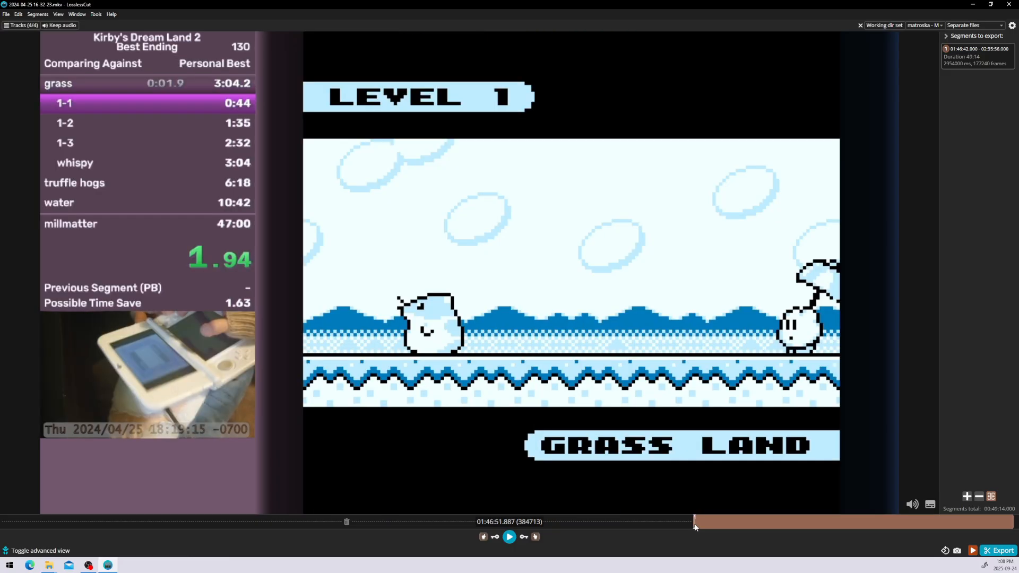
pyautogui.click(496, 537)
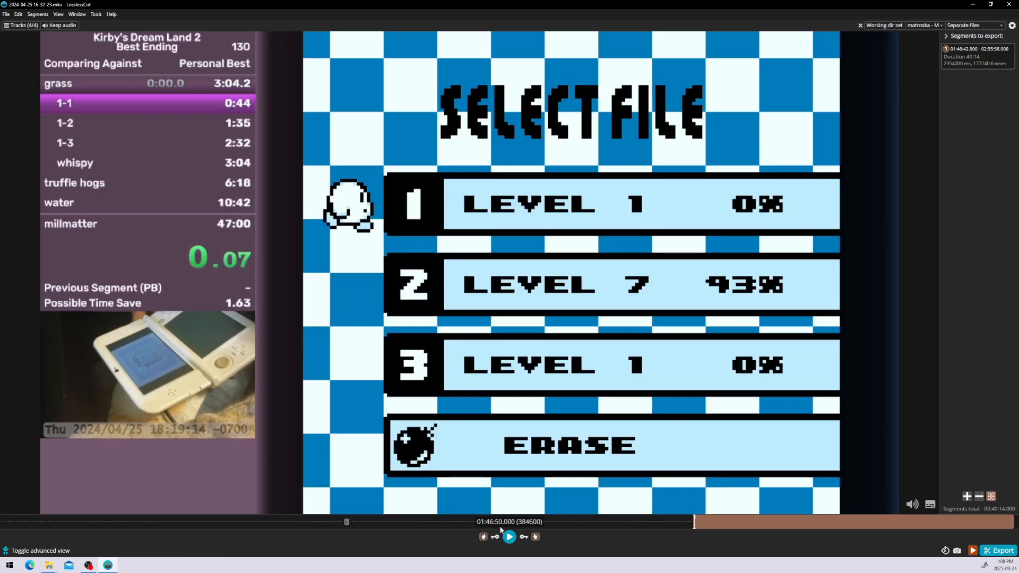
pyautogui.press(',')
pyautogui.press(',')
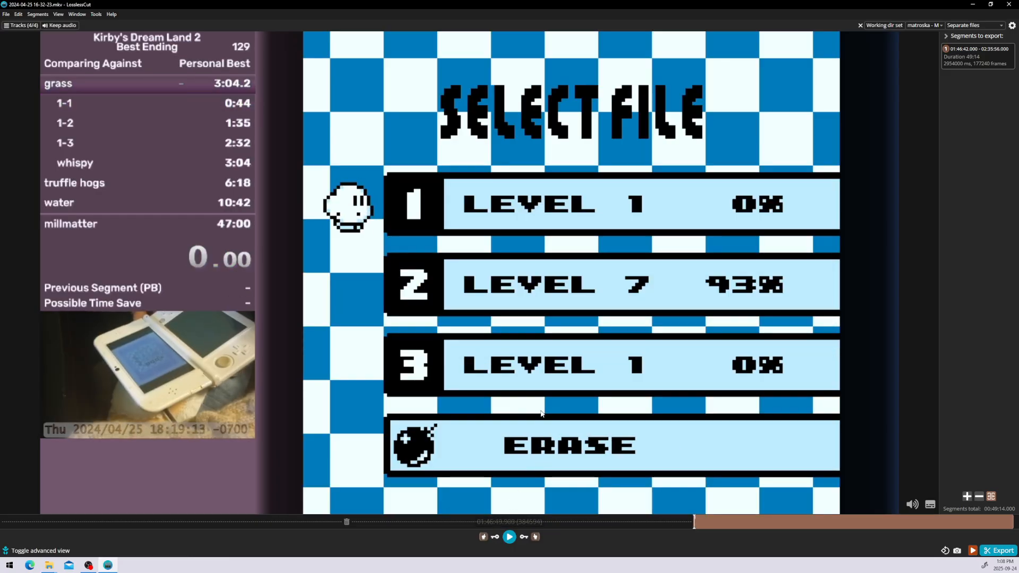
pyautogui.press('.')
pyautogui.press(',')
pyautogui.press(',')
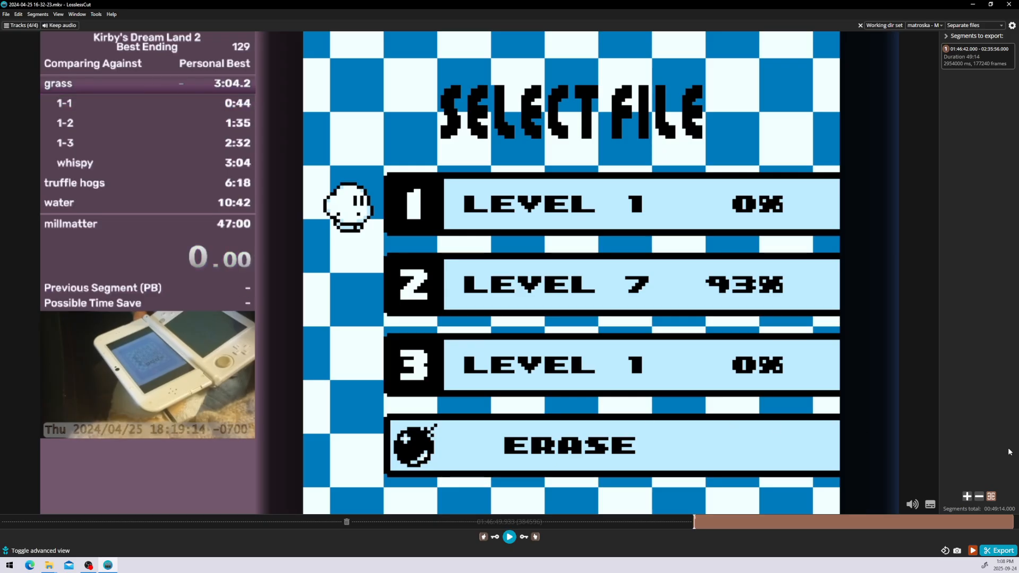
pyautogui.click(968, 498)
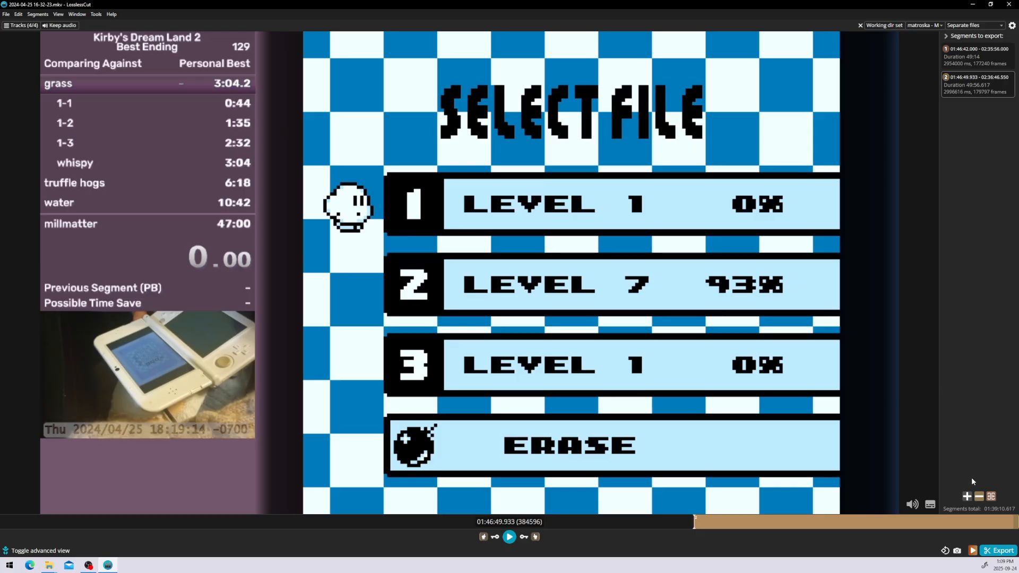
# - Move the playhead to 02:34:28.217, just after the final boss hit near the end of the run
pyautogui.click(987, 523)
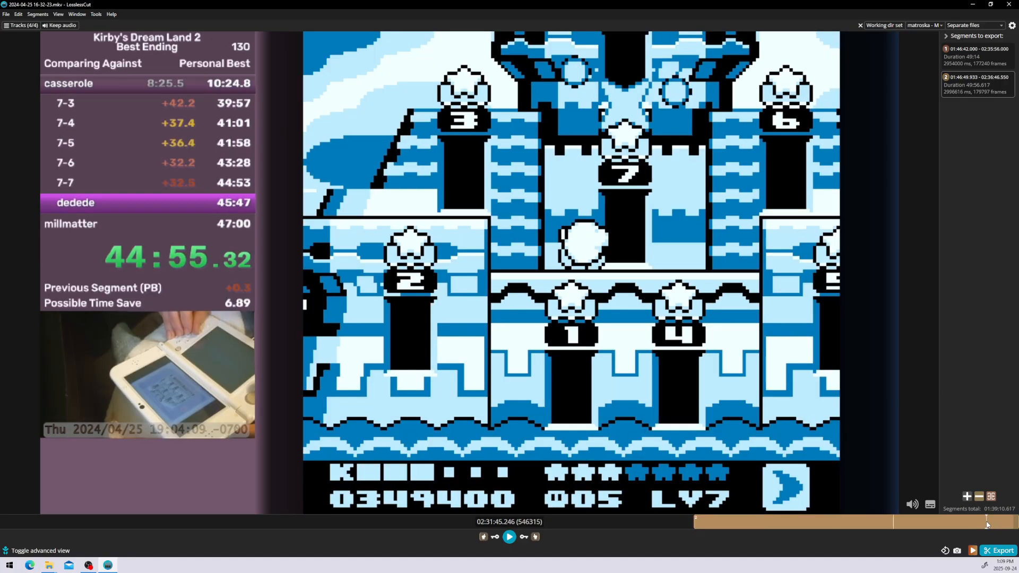
pyautogui.moveTo(987, 523); pyautogui.dragTo(1001, 526)
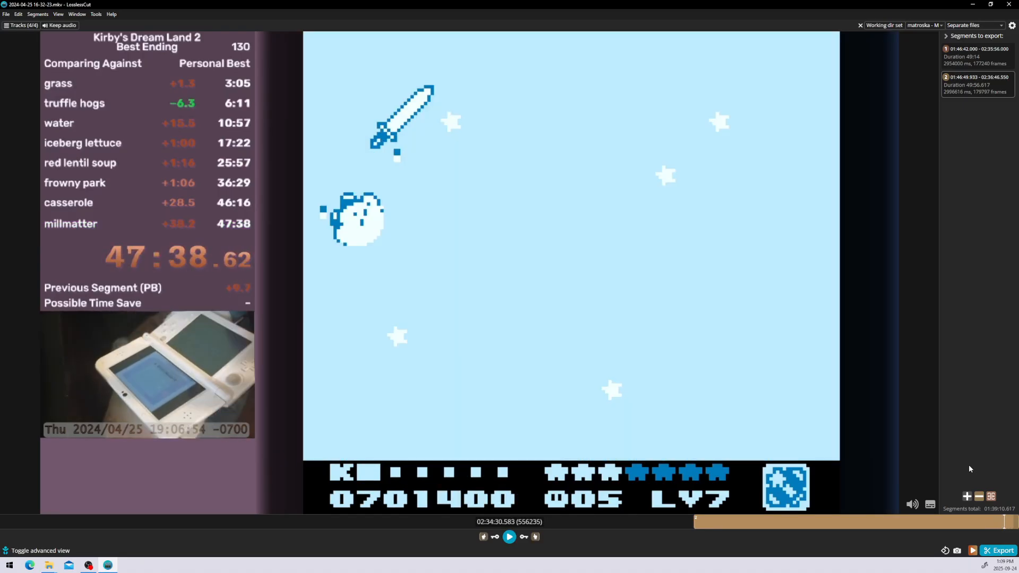
pyautogui.press(',')
pyautogui.press(',')
pyautogui.press(',')
pyautogui.press(',')
pyautogui.press(',')
pyautogui.press(',')
pyautogui.press(',')
pyautogui.press(',')
pyautogui.press(',')
pyautogui.press(',')
pyautogui.press(',')
pyautogui.press(',')
pyautogui.press(',')
pyautogui.press(',')
pyautogui.press(',')
pyautogui.press(',')
pyautogui.press(',')
pyautogui.press(',')
pyautogui.press(',')
pyautogui.press(',')
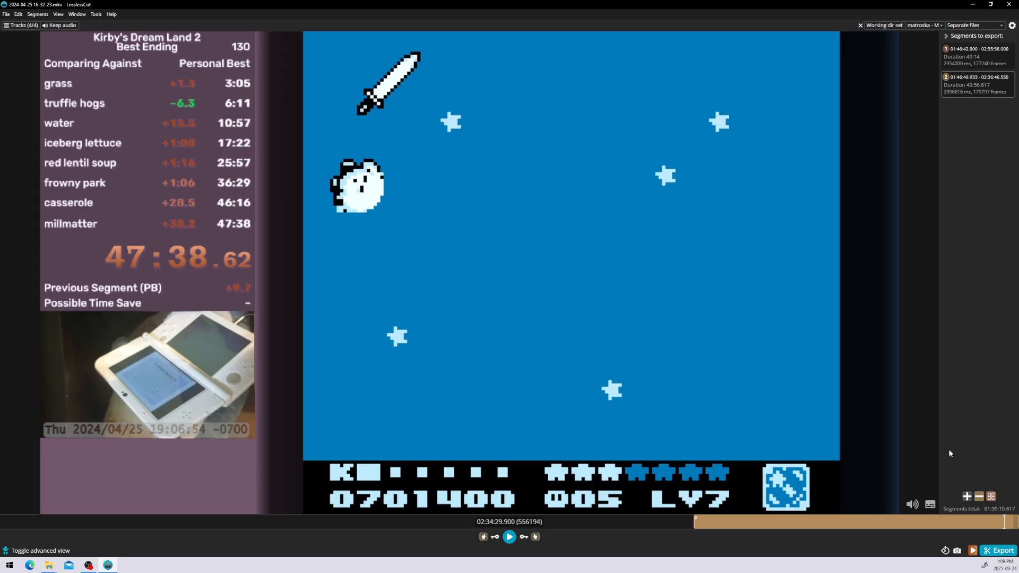
pyautogui.press(',')
pyautogui.press(',')
pyautogui.press(',')
pyautogui.press(',')
pyautogui.press(',')
pyautogui.press(',')
pyautogui.press(',')
pyautogui.press(',')
pyautogui.press(',')
pyautogui.press(',')
pyautogui.press(',')
pyautogui.press(',')
pyautogui.press(',')
pyautogui.press(',')
pyautogui.press(',')
pyautogui.press(',')
pyautogui.press(',')
pyautogui.press(',')
pyautogui.press(',')
pyautogui.press(',')
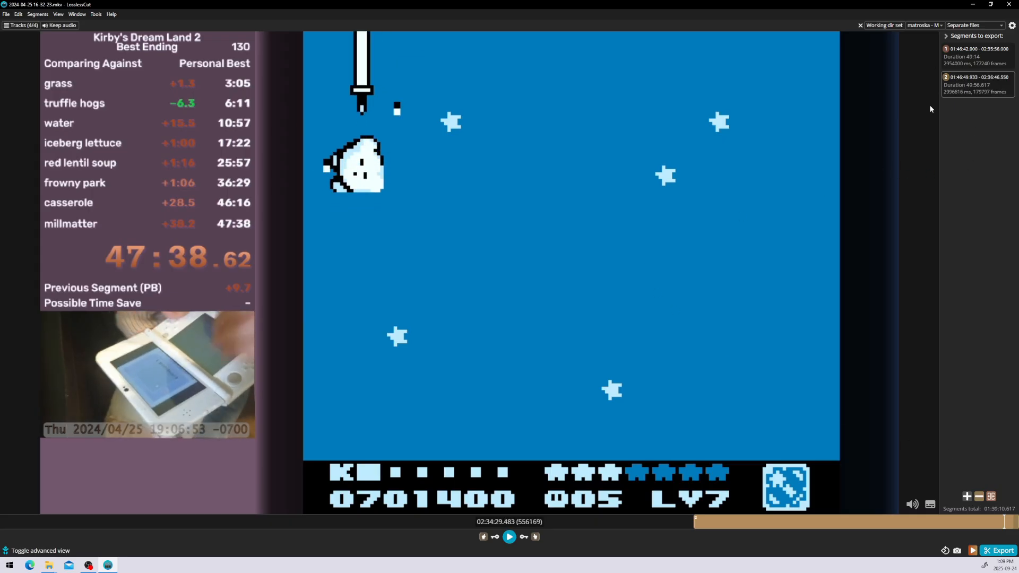
pyautogui.press(',')
pyautogui.press(',')
pyautogui.press(',')
pyautogui.press(',')
pyautogui.press(',')
pyautogui.press(',')
pyautogui.press(',')
pyautogui.press(',')
pyautogui.press(',')
pyautogui.press(',')
pyautogui.press(',')
pyautogui.press(',')
pyautogui.press(',')
pyautogui.press(',')
pyautogui.press(',')
pyautogui.press(',')
pyautogui.press(',')
pyautogui.press(',')
pyautogui.press(',')
pyautogui.press(',')
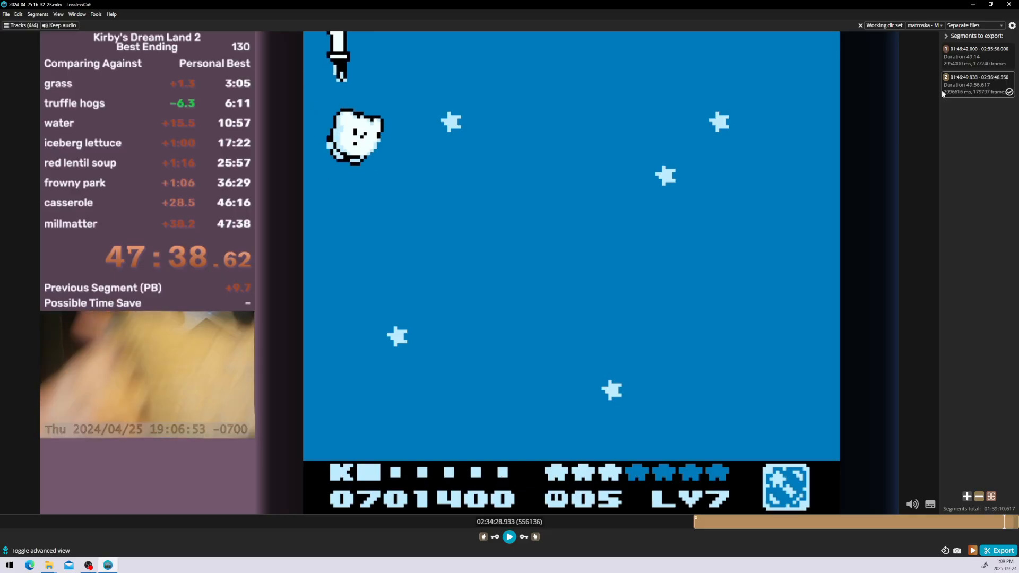
pyautogui.press(',')
pyautogui.press(',')
pyautogui.press(',')
pyautogui.press(',')
pyautogui.press(',')
pyautogui.press(',')
pyautogui.press(',')
pyautogui.press(',')
pyautogui.press(',')
pyautogui.press(',')
pyautogui.press(',')
pyautogui.press(',')
pyautogui.press(',')
pyautogui.press(',')
pyautogui.press(',')
pyautogui.press(',')
pyautogui.press(',')
pyautogui.press(',')
pyautogui.press(',')
pyautogui.press(',')
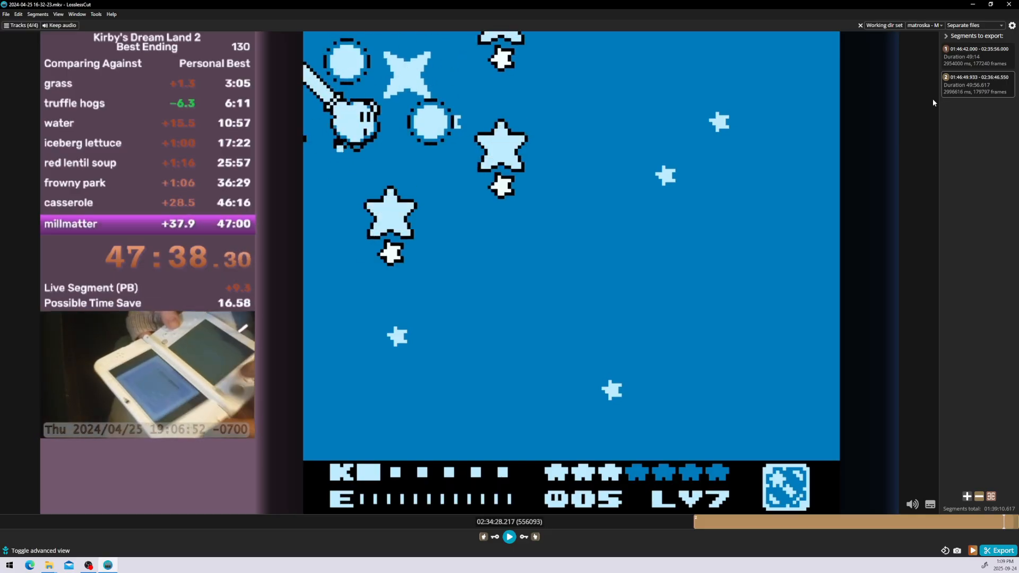
pyautogui.press('Left')
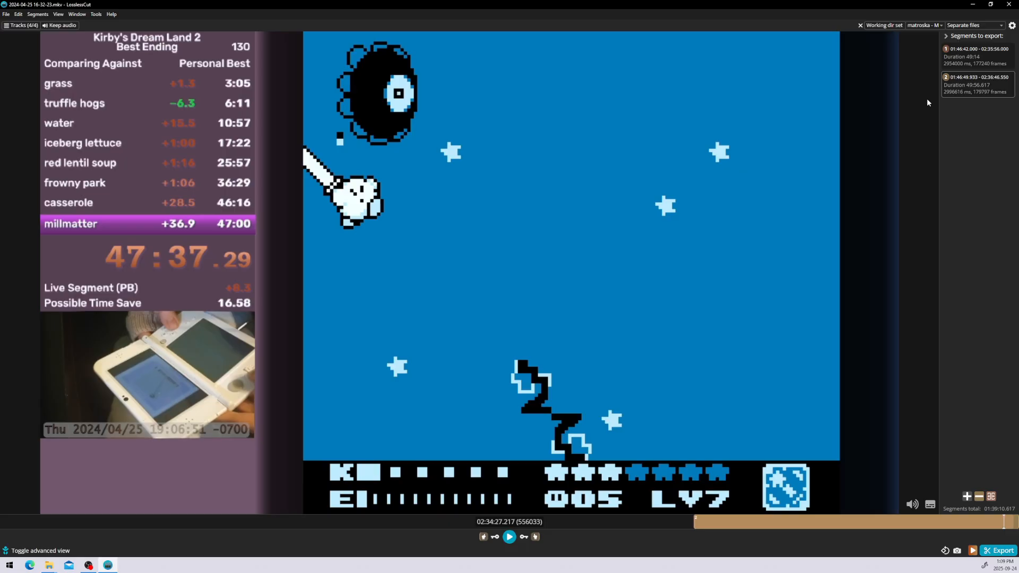
pyautogui.press('Left')
pyautogui.press('Left')
pyautogui.press('Right')
pyautogui.press('Right')
pyautogui.press('Right')
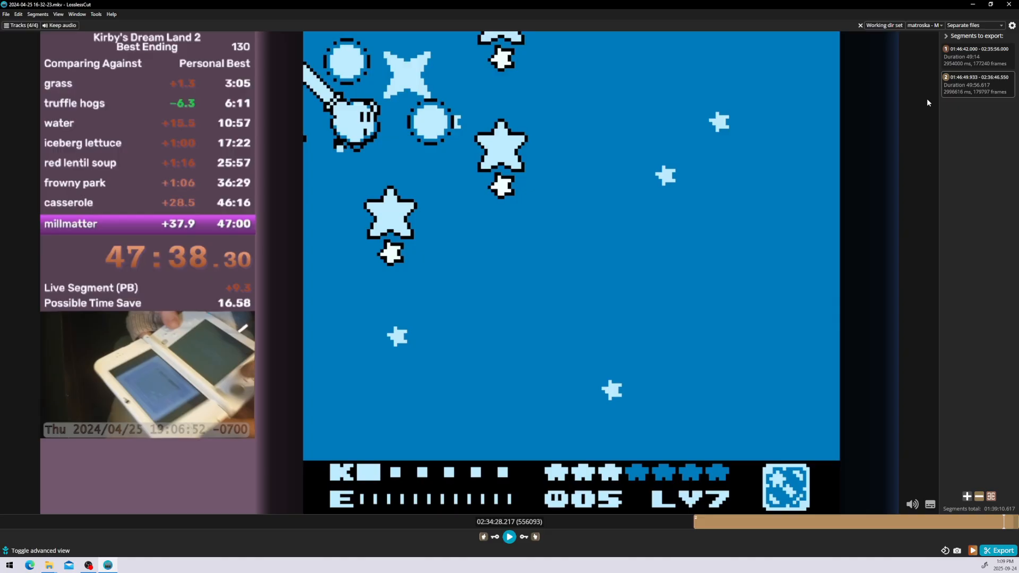
# - Step frame by frame to the final boss hit at 02:34:27.683 and set the second segment's end there
pyautogui.press(',')
pyautogui.press(',')
pyautogui.press(',')
pyautogui.press(',')
pyautogui.press(',')
pyautogui.press(',')
pyautogui.press(',')
pyautogui.press(',')
pyautogui.press(',')
pyautogui.press(',')
pyautogui.press(',')
pyautogui.press(',')
pyautogui.press(',')
pyautogui.press(',')
pyautogui.press(',')
pyautogui.press(',')
pyautogui.press(',')
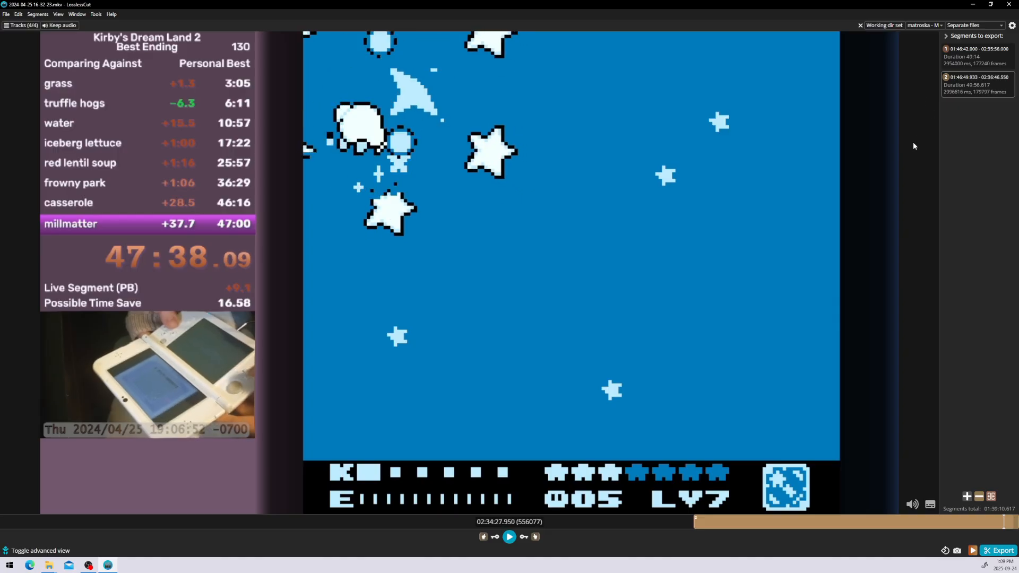
pyautogui.press(',')
pyautogui.press(',')
pyautogui.press(',')
pyautogui.press(',')
pyautogui.press(',')
pyautogui.press(',')
pyautogui.press(',')
pyautogui.press(',')
pyautogui.press(',')
pyautogui.press(',')
pyautogui.press(',')
pyautogui.press(',')
pyautogui.press(',')
pyautogui.press(',')
pyautogui.press(',')
pyautogui.press(',')
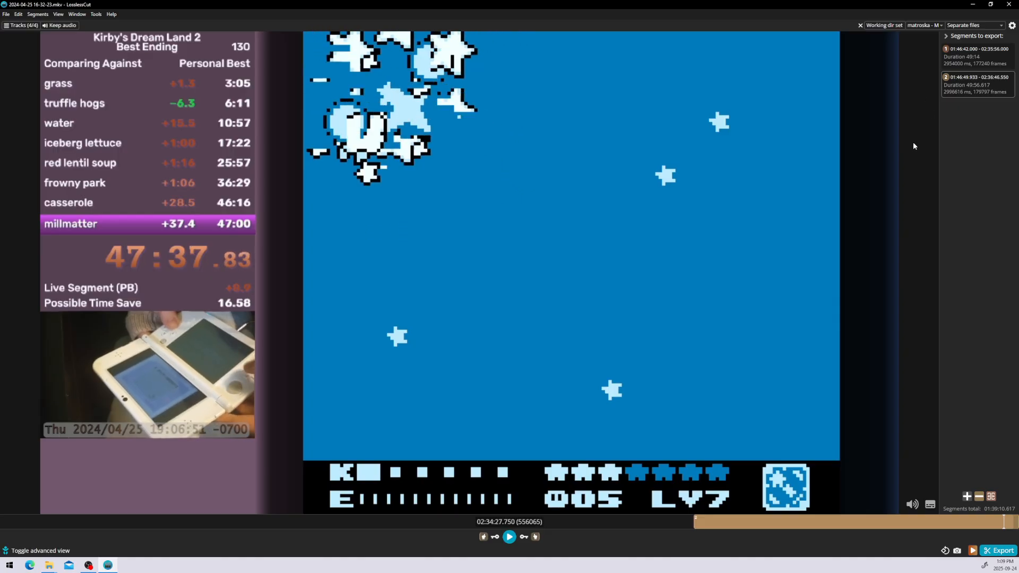
pyautogui.press('.')
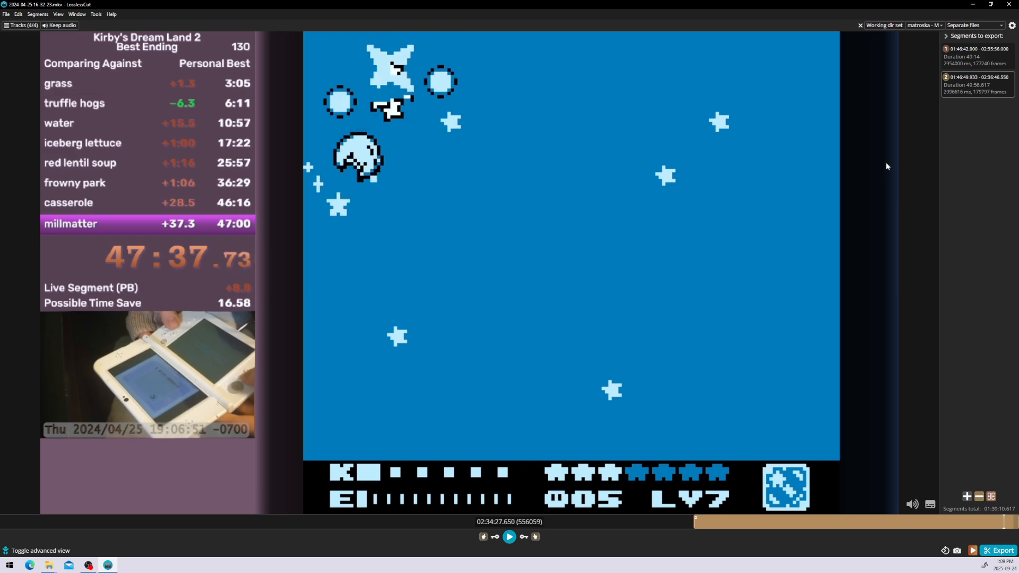
pyautogui.press('.')
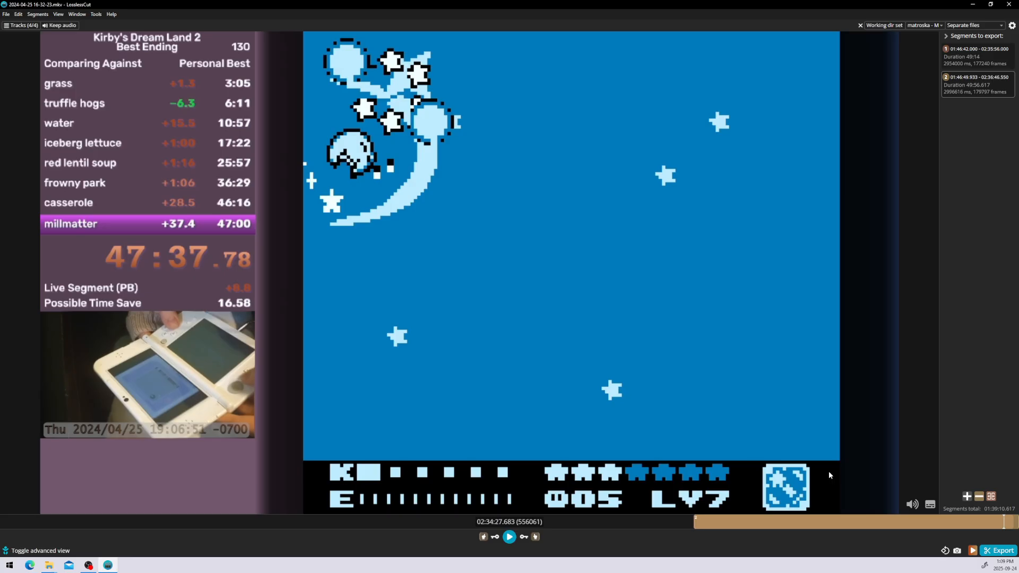
pyautogui.click(537, 537)
# - Inspect the second segment's frame count and exclude that segment from the export
pyautogui.doubleClick(980, 93)
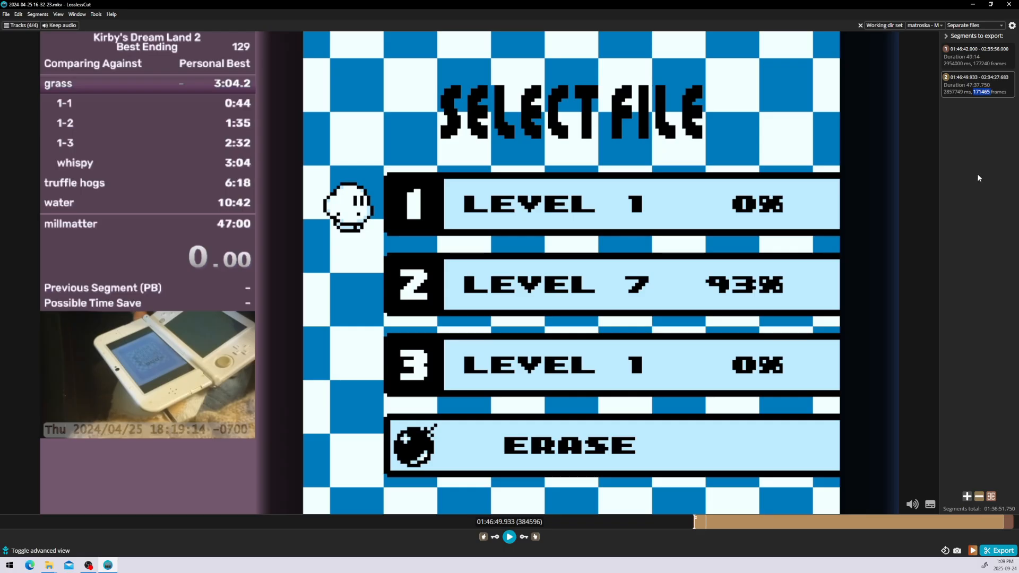
pyautogui.click(977, 174)
pyautogui.click(1010, 92)
pyautogui.moveTo(990, 58)
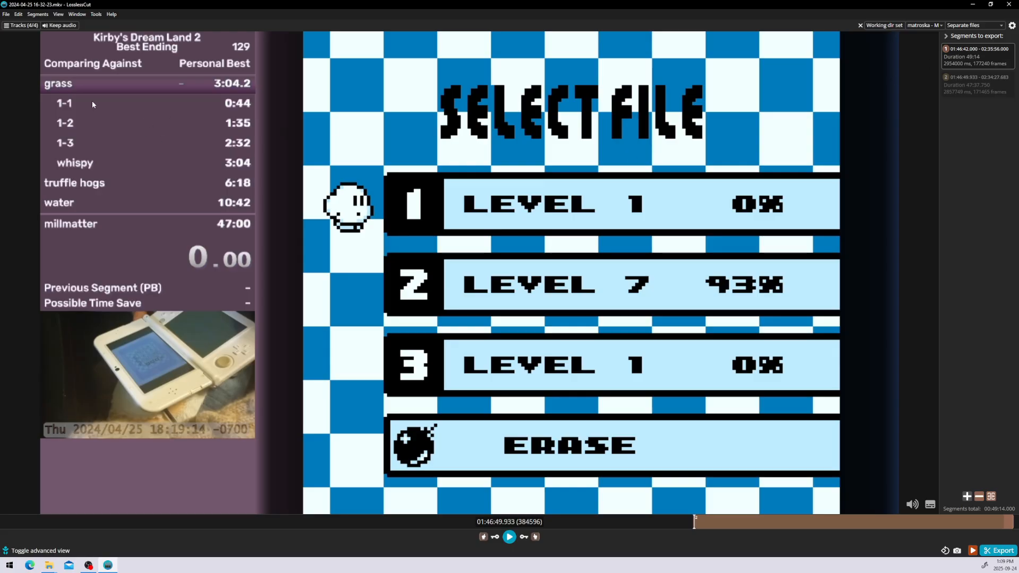
# - Exclude the Microphone and Game audio tracks from the export, keeping only the video and the Mixed audio track
pyautogui.click(21, 25)
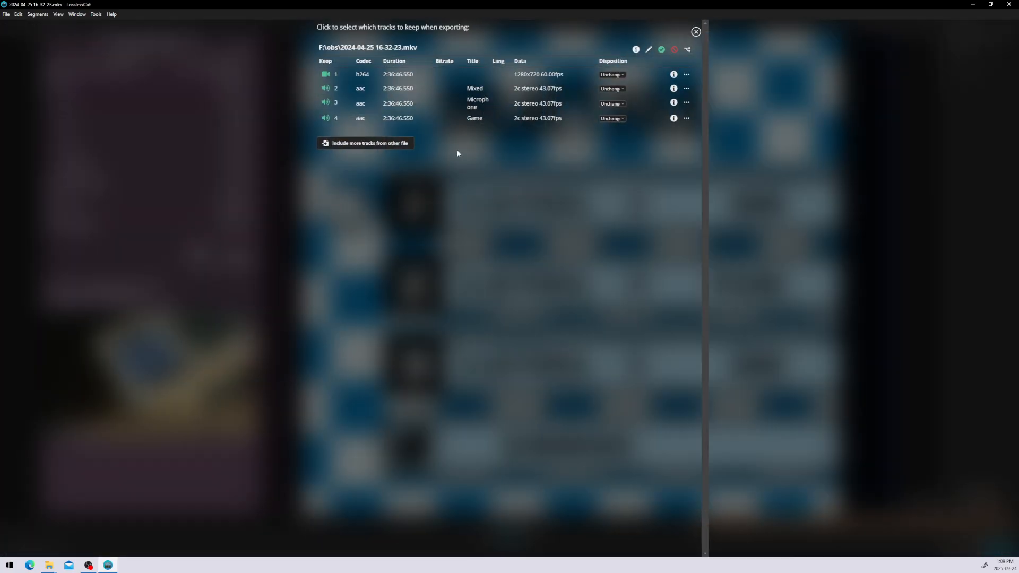
pyautogui.click(325, 102)
pyautogui.click(325, 118)
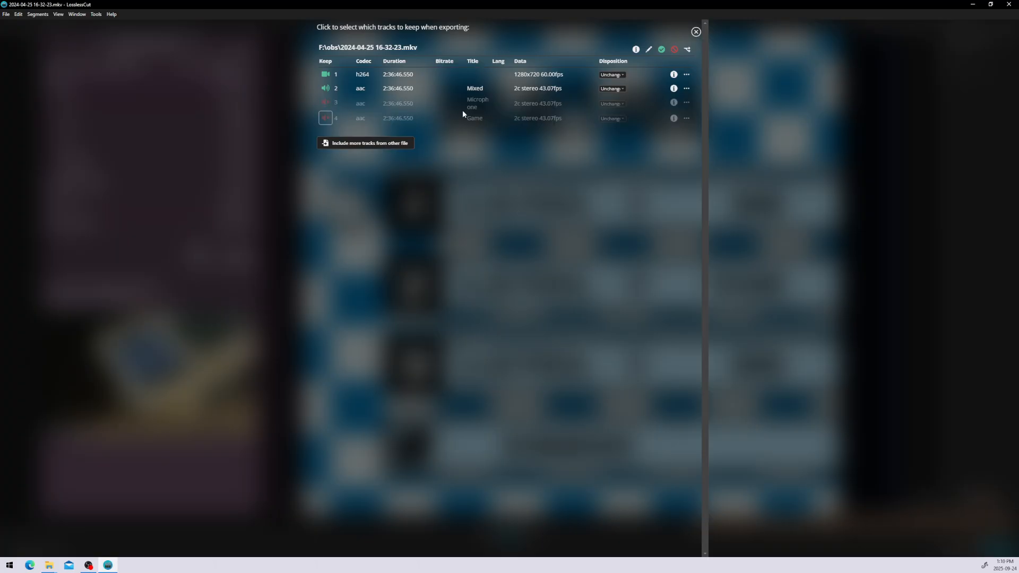
pyautogui.doubleClick(478, 88)
pyautogui.doubleClick(405, 87)
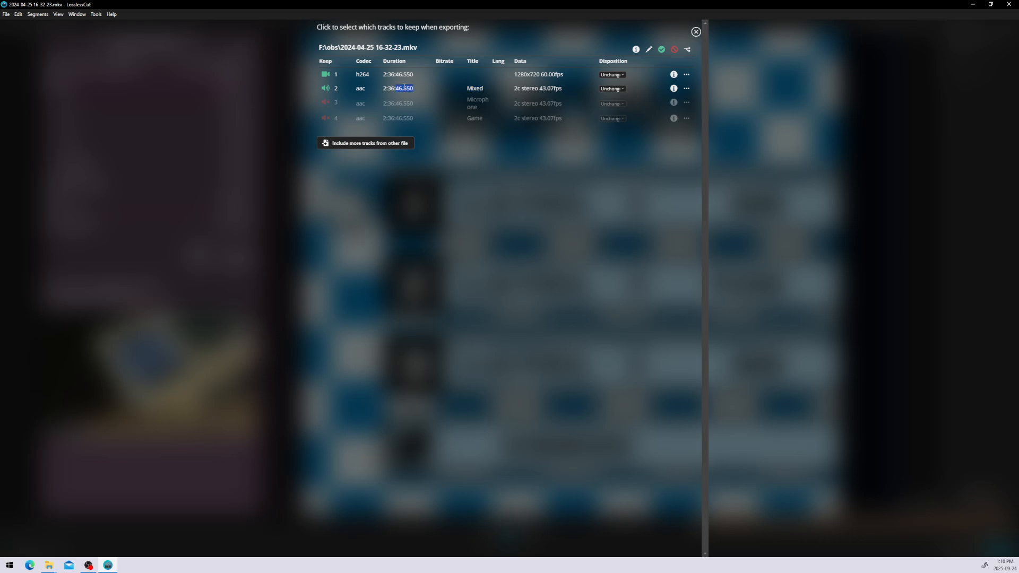
pyautogui.click(477, 89)
pyautogui.moveTo(381, 101); pyautogui.dragTo(532, 116)
pyautogui.moveTo(464, 89); pyautogui.dragTo(554, 89)
pyautogui.click(529, 88)
pyautogui.click(696, 32)
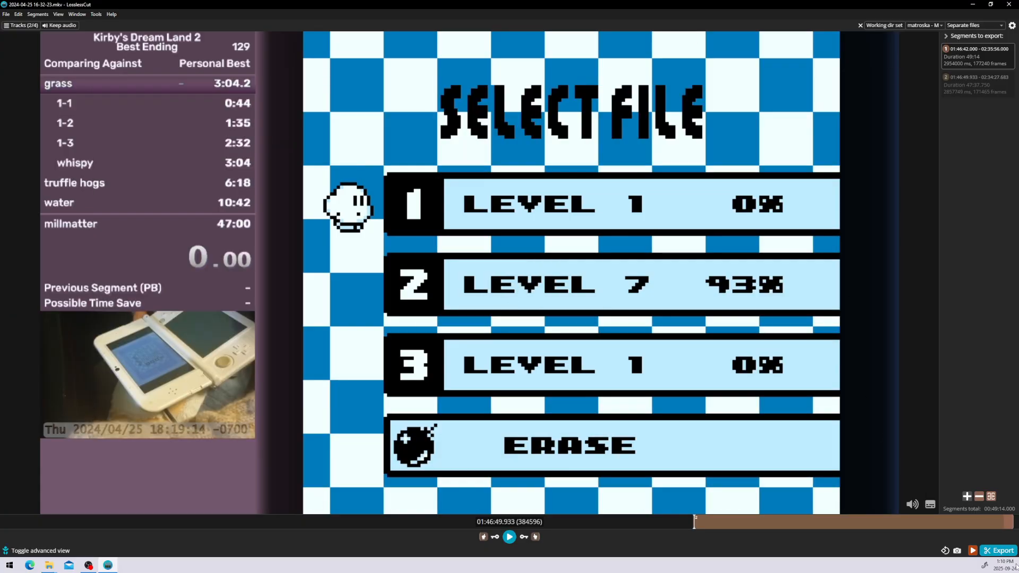
# - Review the container format and export mode choices, keep Matroska and Separate files, and export the selected segment
pyautogui.click(1000, 552)
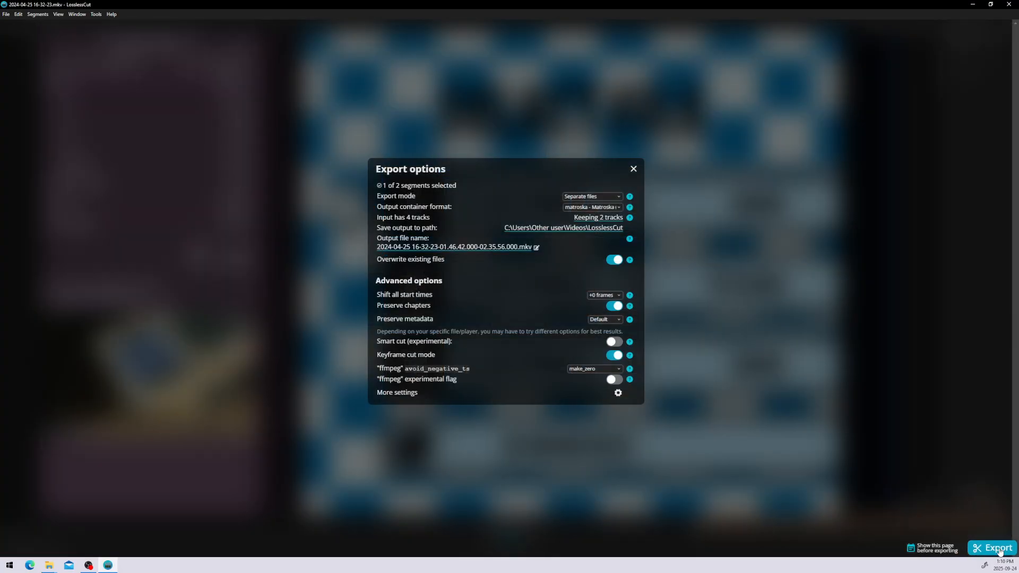
pyautogui.click(587, 208)
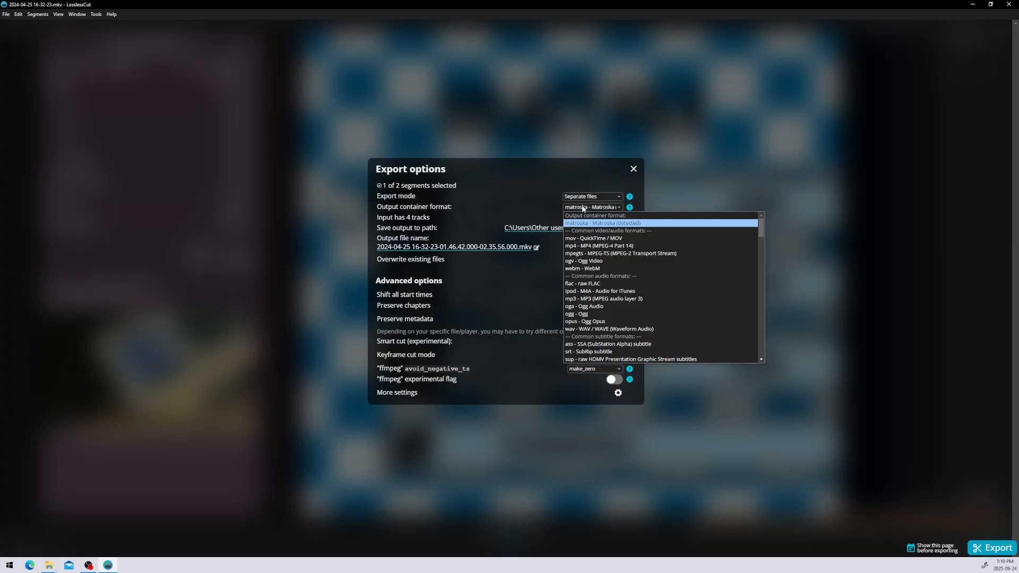
pyautogui.click(586, 208)
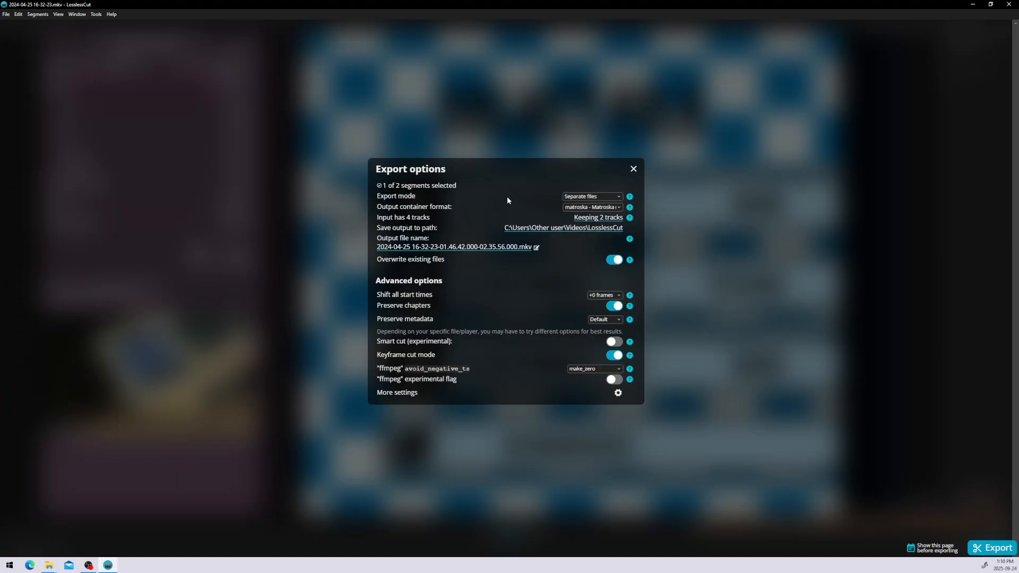
pyautogui.click(581, 197)
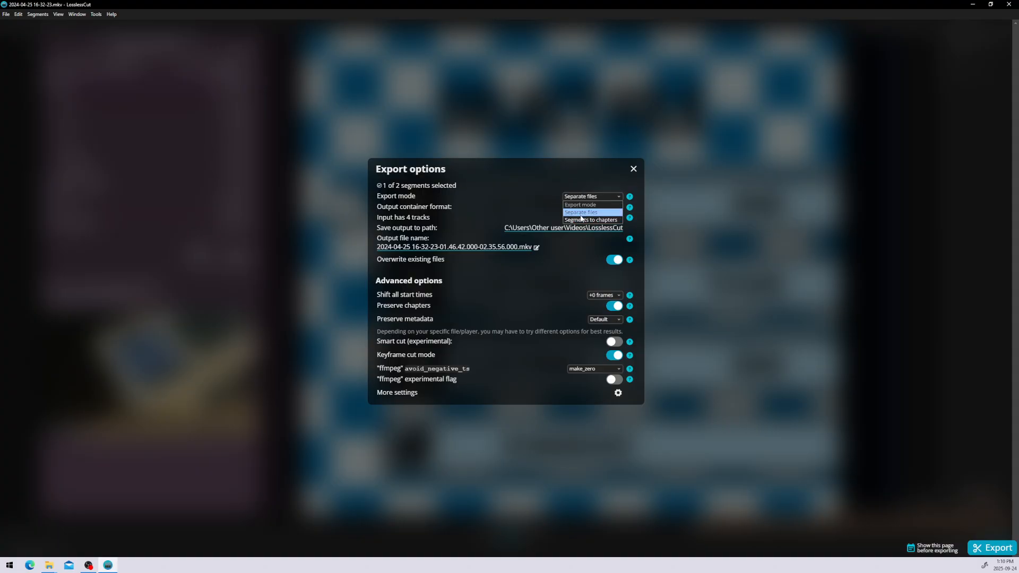
pyautogui.click(581, 212)
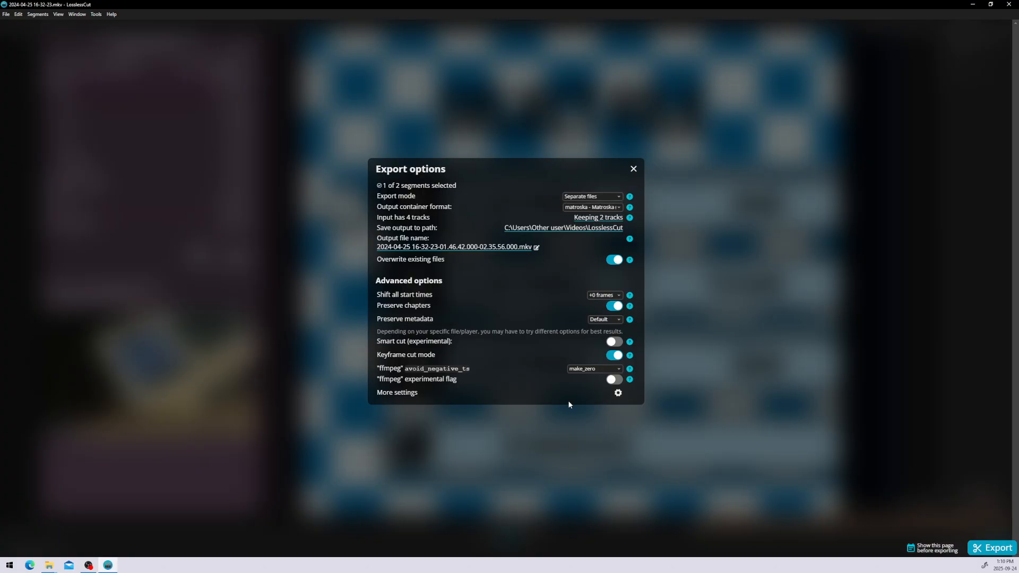
pyautogui.click(588, 197)
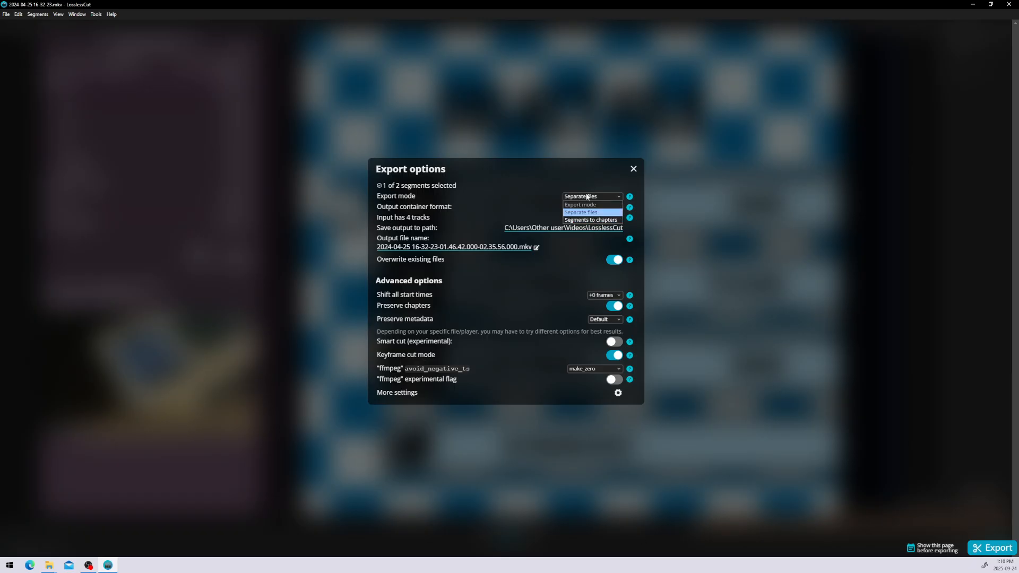
pyautogui.click(533, 192)
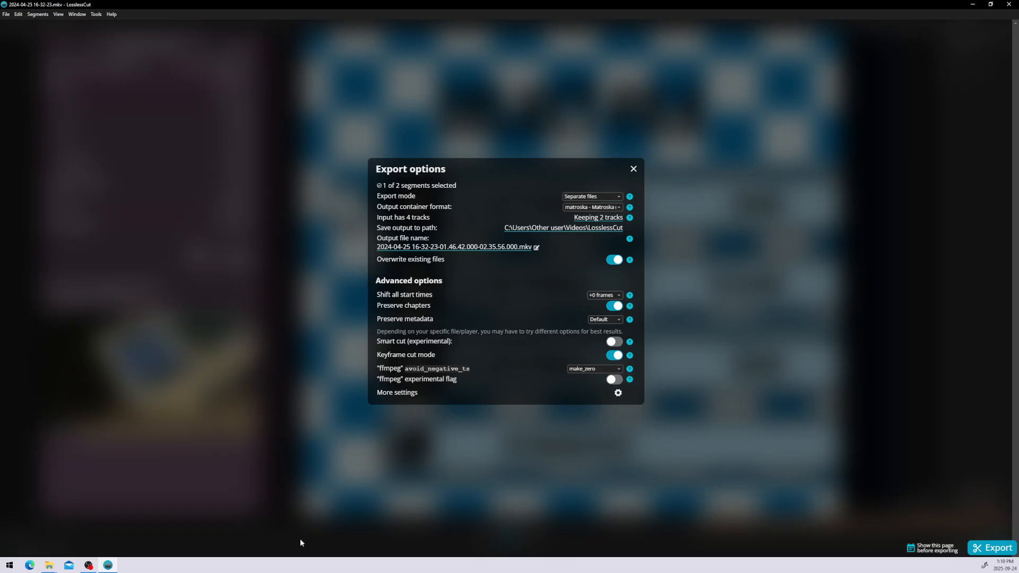
pyautogui.click(584, 198)
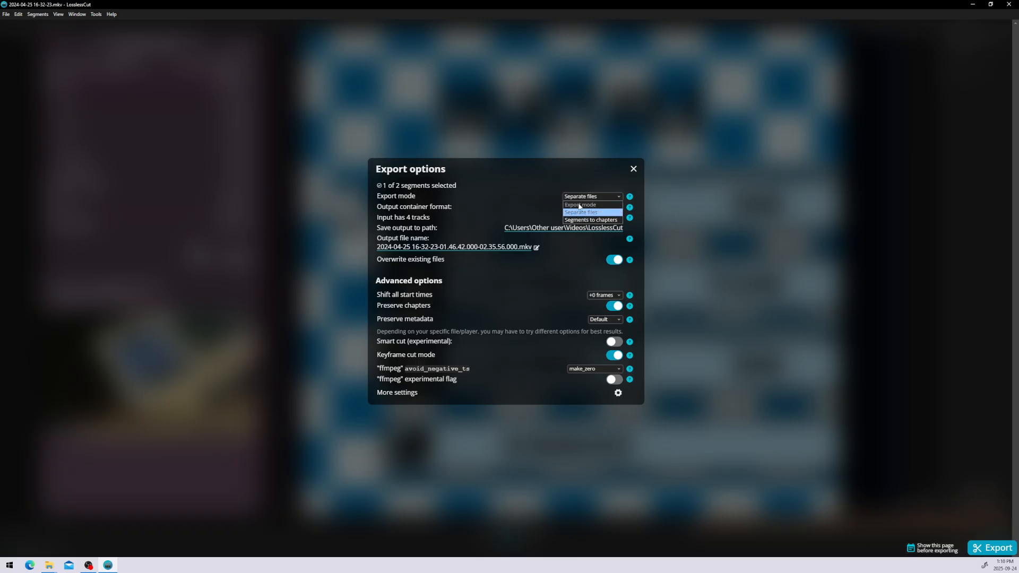
pyautogui.click(531, 188)
pyautogui.click(507, 203)
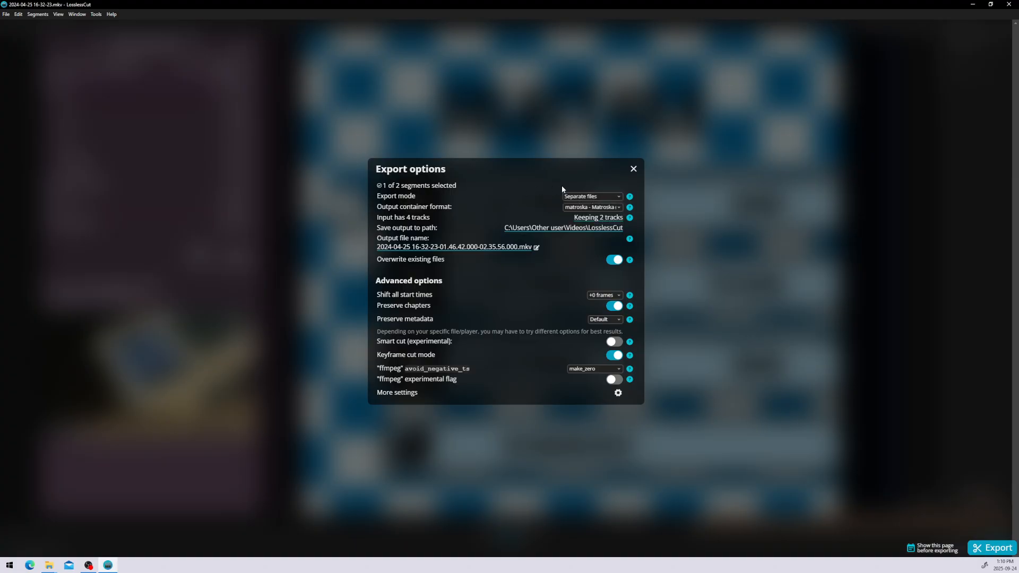
pyautogui.click(595, 198)
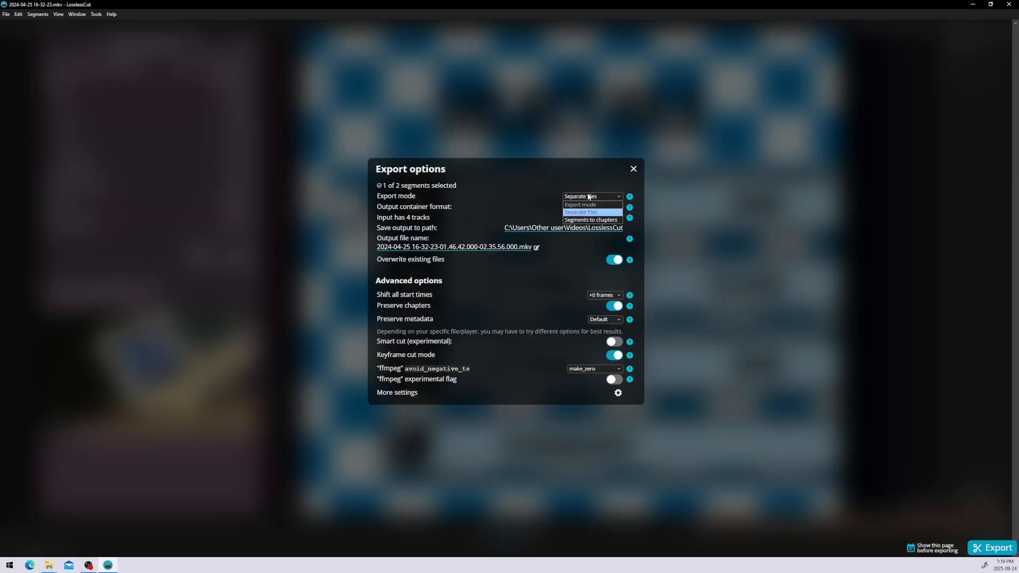
pyautogui.click(544, 217)
pyautogui.click(996, 552)
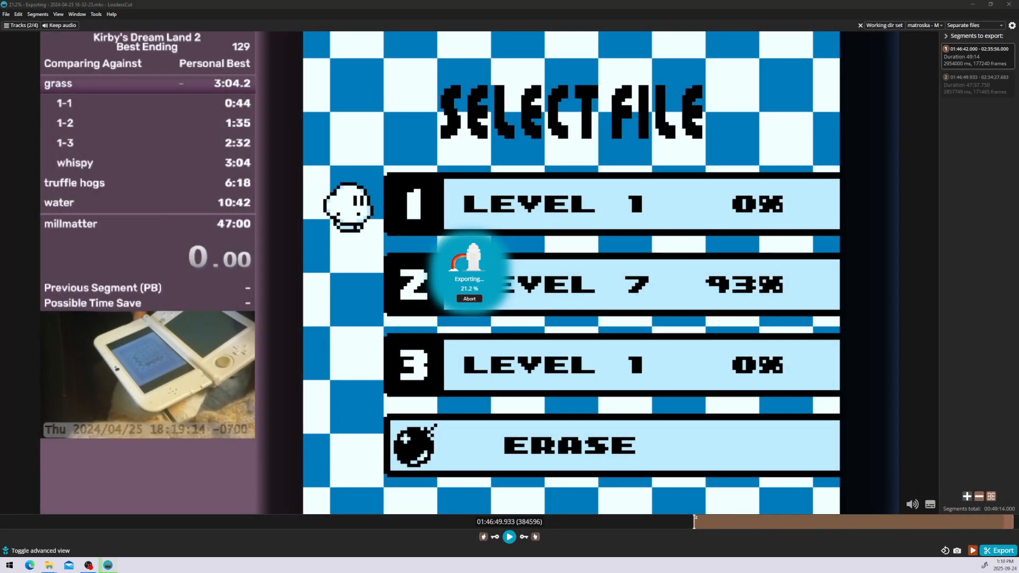
# - Switch to File Explorer, examine the exported video and project file in Videos > LosslessCut, and return to LosslessCut
pyautogui.hotkey('alt', 'Tab')
pyautogui.click(407, 243)
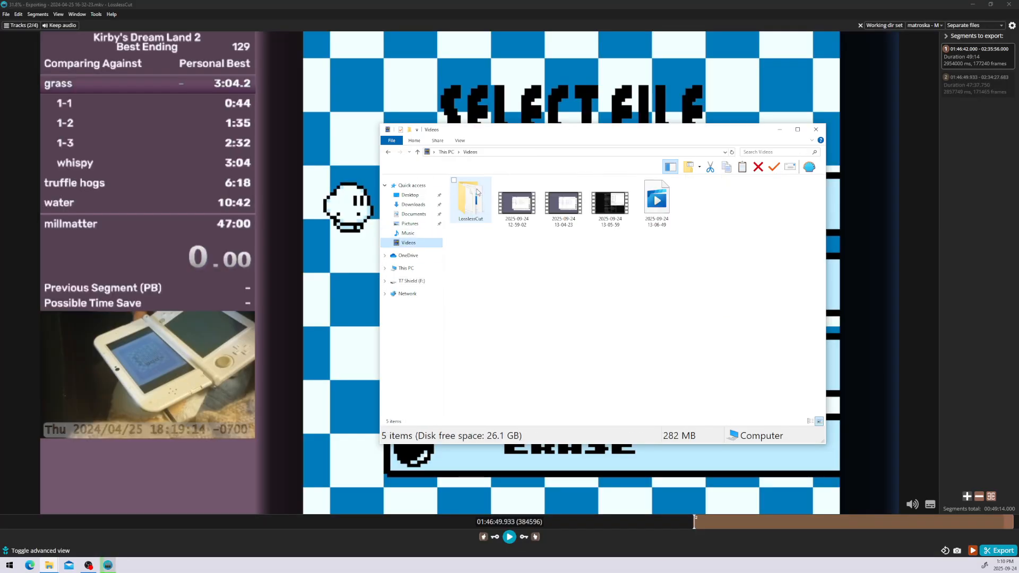
pyautogui.doubleClick(471, 201)
pyautogui.moveTo(527, 260); pyautogui.dragTo(514, 196)
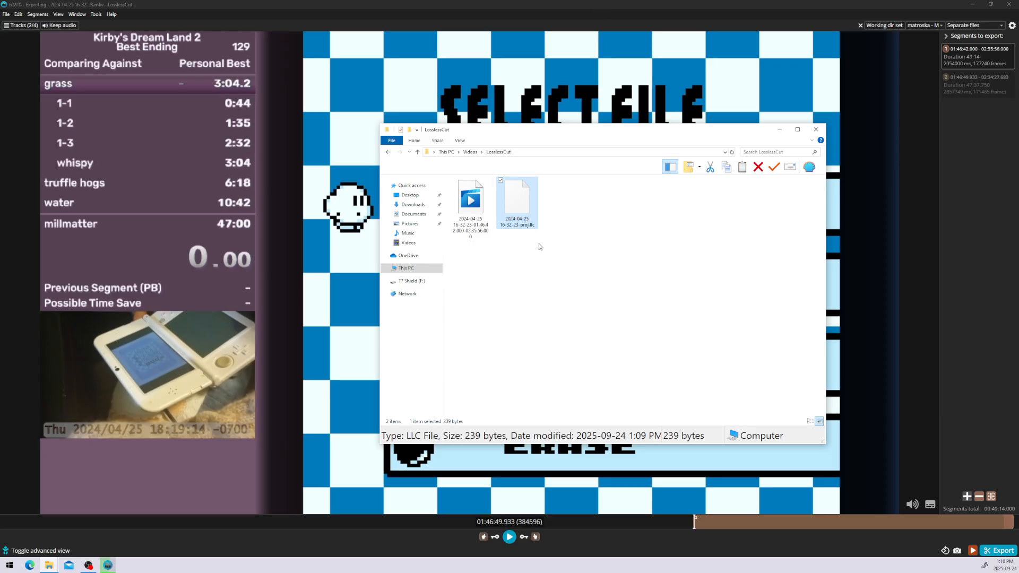
pyautogui.click(620, 9)
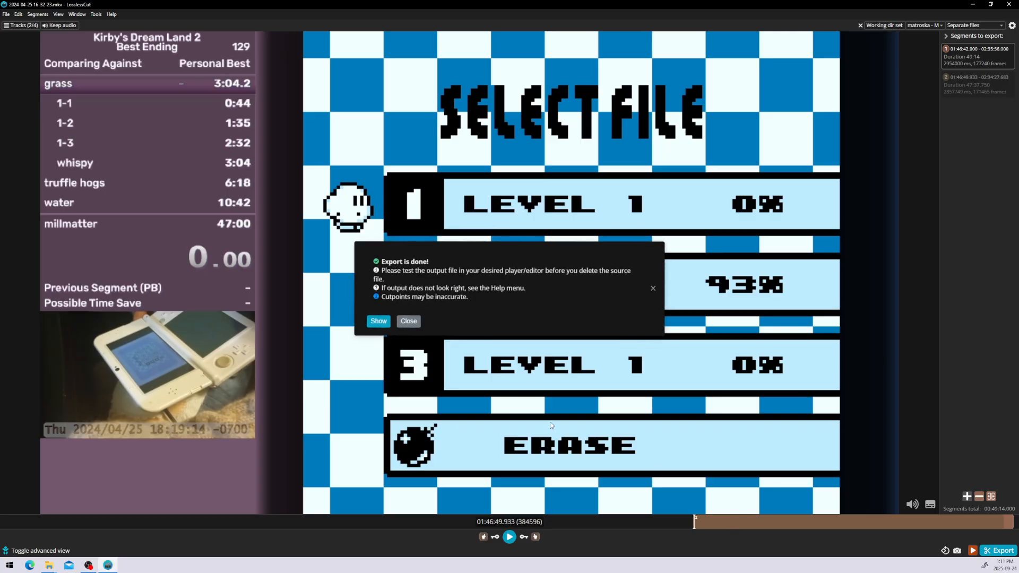
# - Dismiss the export completion notice and move the playhead to 02:10:26.544 in the middle of the run
pyautogui.click(409, 321)
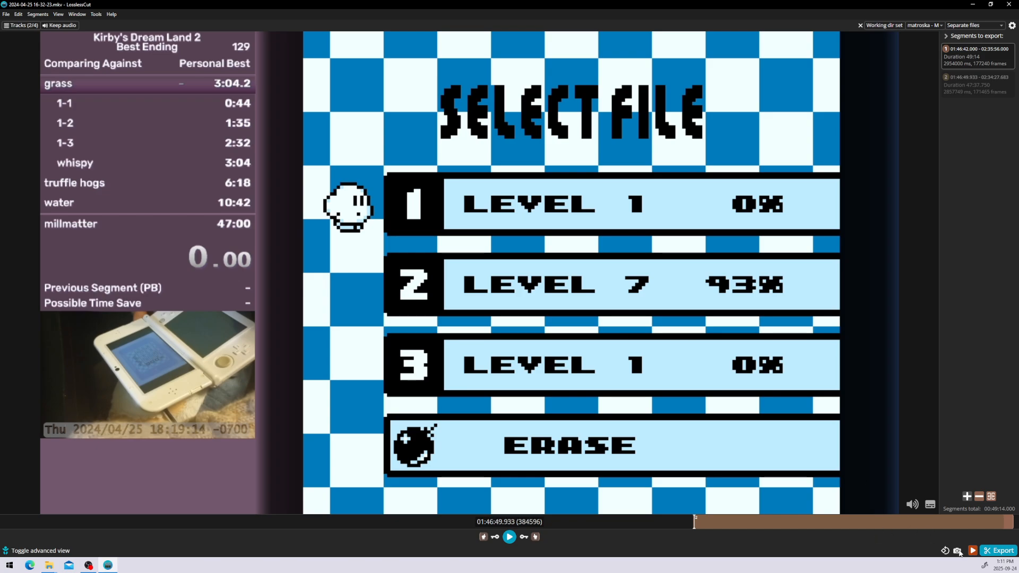
pyautogui.click(832, 524)
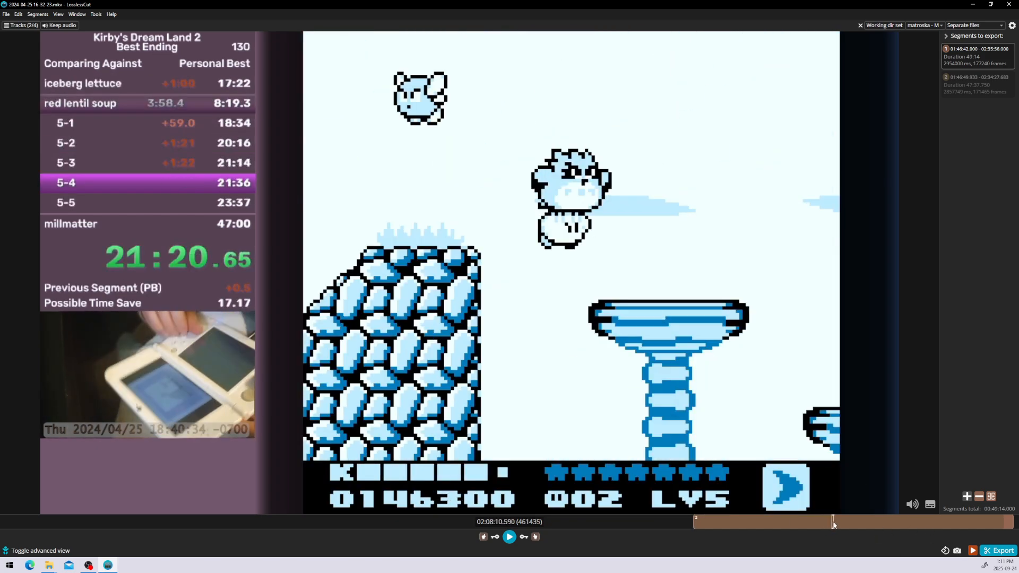
pyautogui.moveTo(833, 525); pyautogui.dragTo(848, 523)
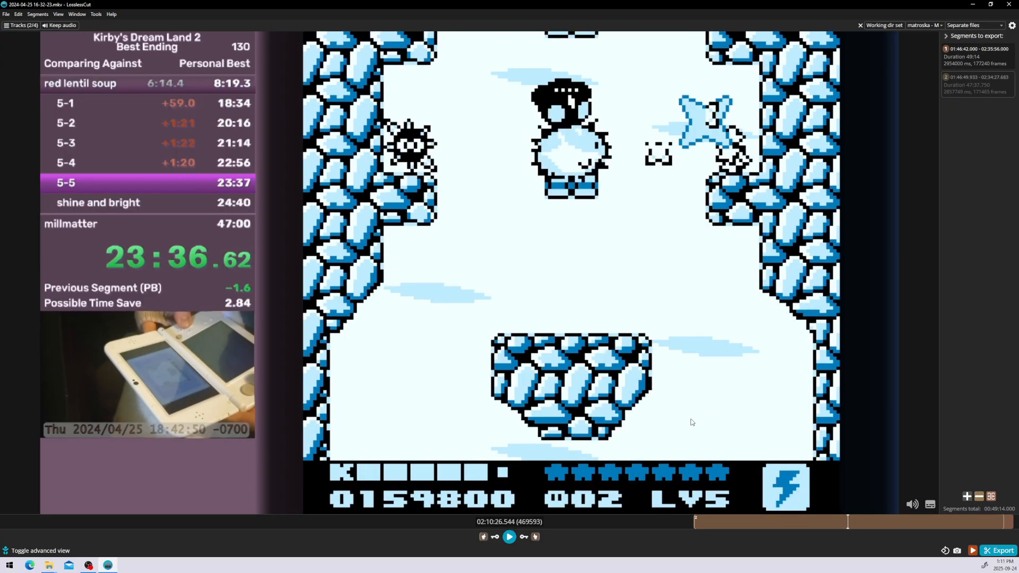
# - Move frame by frame through the run to 02:10:26.717 and capture that frame as a JPEG screenshot
pyautogui.press('.')
pyautogui.press('.')
pyautogui.press('.')
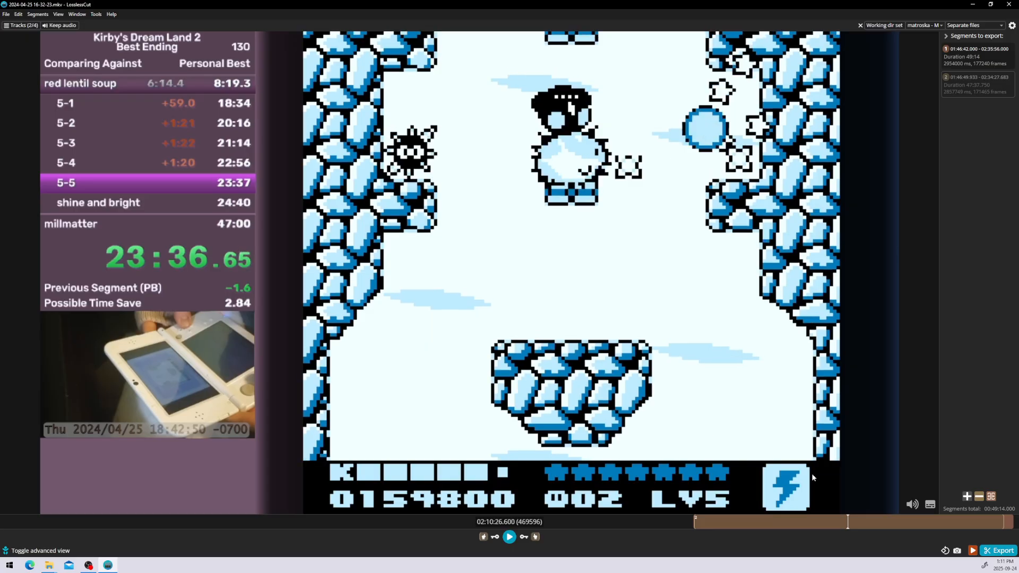
pyautogui.press('.')
pyautogui.press('.')
pyautogui.press('.')
pyautogui.press('.')
pyautogui.press('.')
pyautogui.press('.')
pyautogui.press('.')
pyautogui.press('.')
pyautogui.press('.')
pyautogui.press('.')
pyautogui.press('.')
pyautogui.press('.')
pyautogui.press('.')
pyautogui.press('.')
pyautogui.press('.')
pyautogui.press('.')
pyautogui.press('.')
pyautogui.press('.')
pyautogui.press('.')
pyautogui.press('.')
pyautogui.press(',')
pyautogui.press(',')
pyautogui.press(',')
pyautogui.press(',')
pyautogui.press(',')
pyautogui.press(',')
pyautogui.press(',')
pyautogui.press(',')
pyautogui.press(',')
pyautogui.press(',')
pyautogui.press(',')
pyautogui.press(',')
pyautogui.press(',')
pyautogui.press(',')
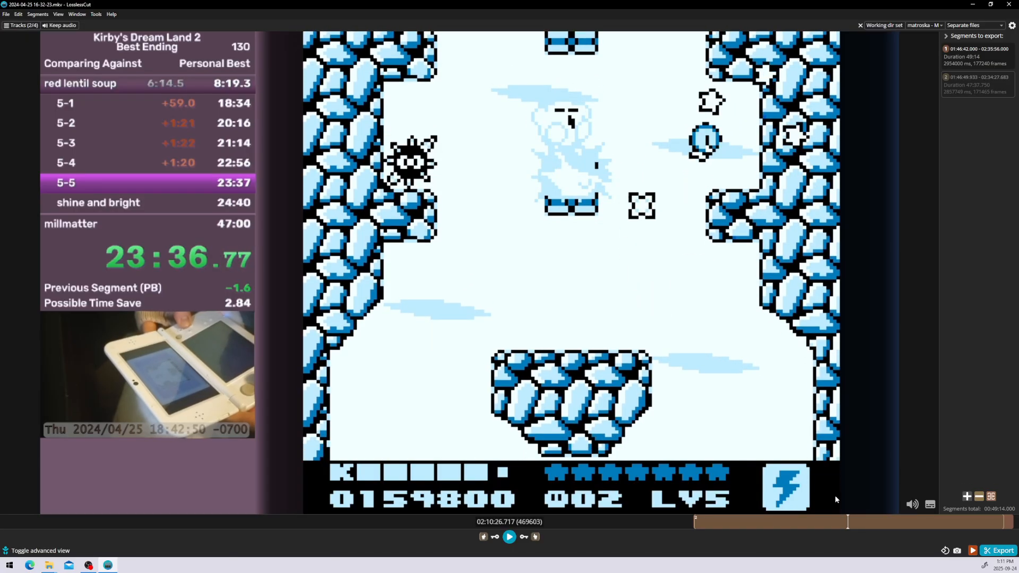
pyautogui.click(957, 552)
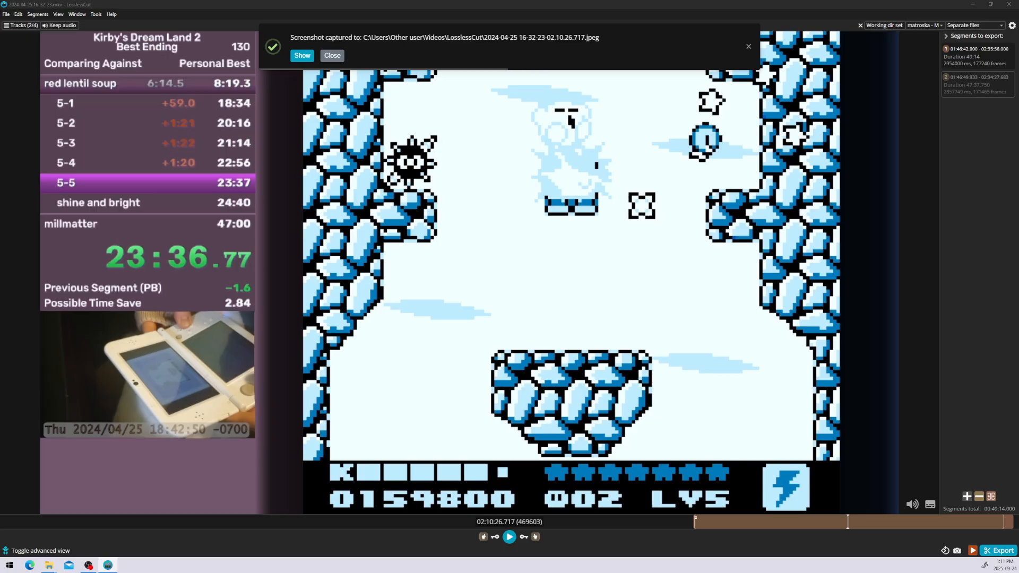
# - Switch to File Explorer and select the captured JPEG in Videos > LosslessCut to examine its details
pyautogui.hotkey('alt', 'Tab')
pyautogui.moveTo(520, 271); pyautogui.dragTo(513, 180)
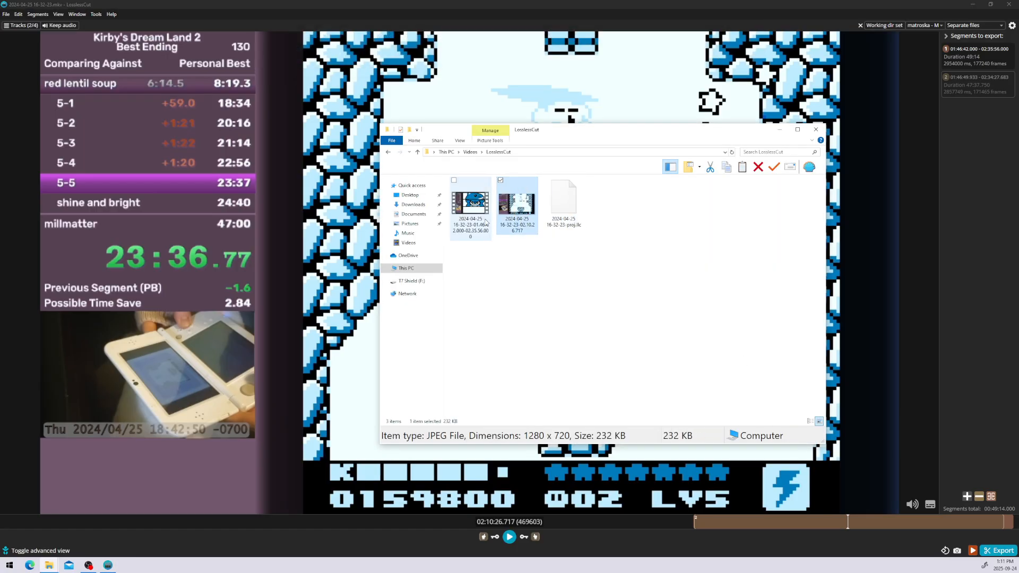